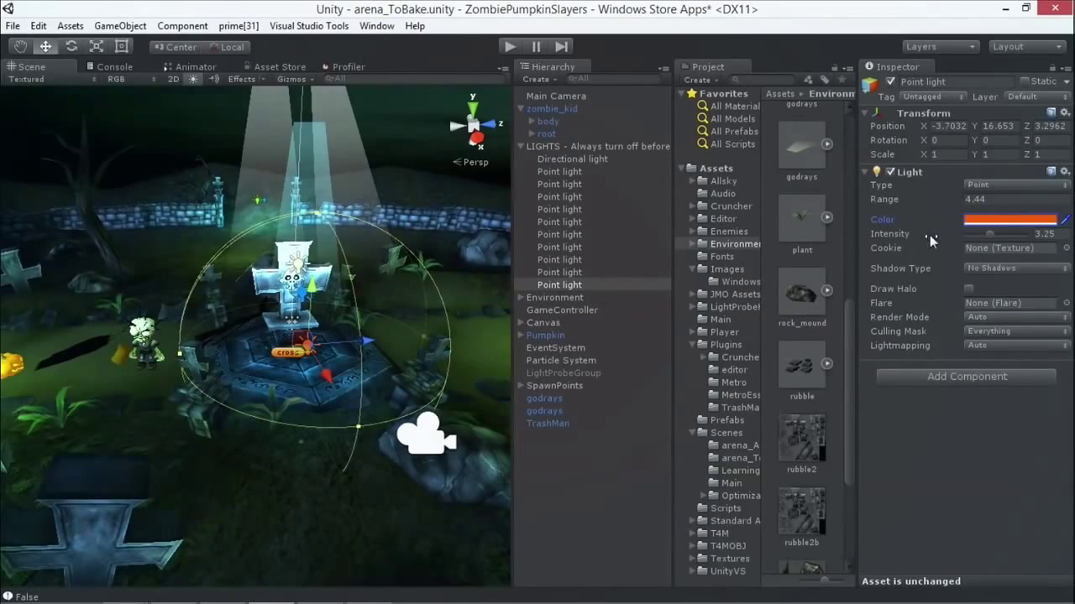
Give the selected point light a yellow-orange color, an intensity of 5.1 and a range of 7.27.
left_click_drag(988, 237, 994, 236)
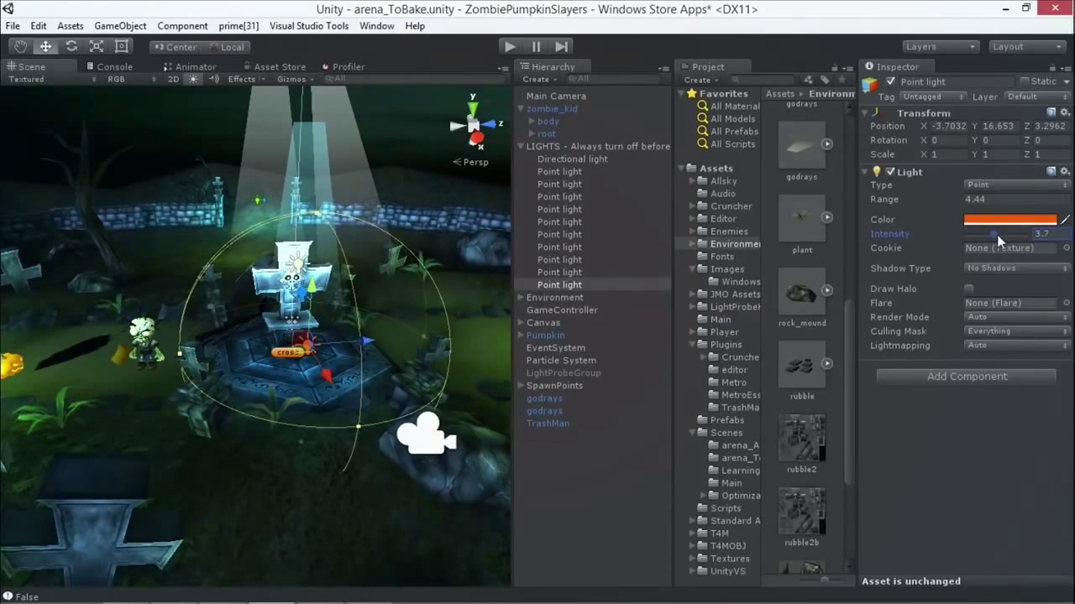
left_click_drag(995, 232, 1004, 235)
left_click_drag(953, 198, 998, 201)
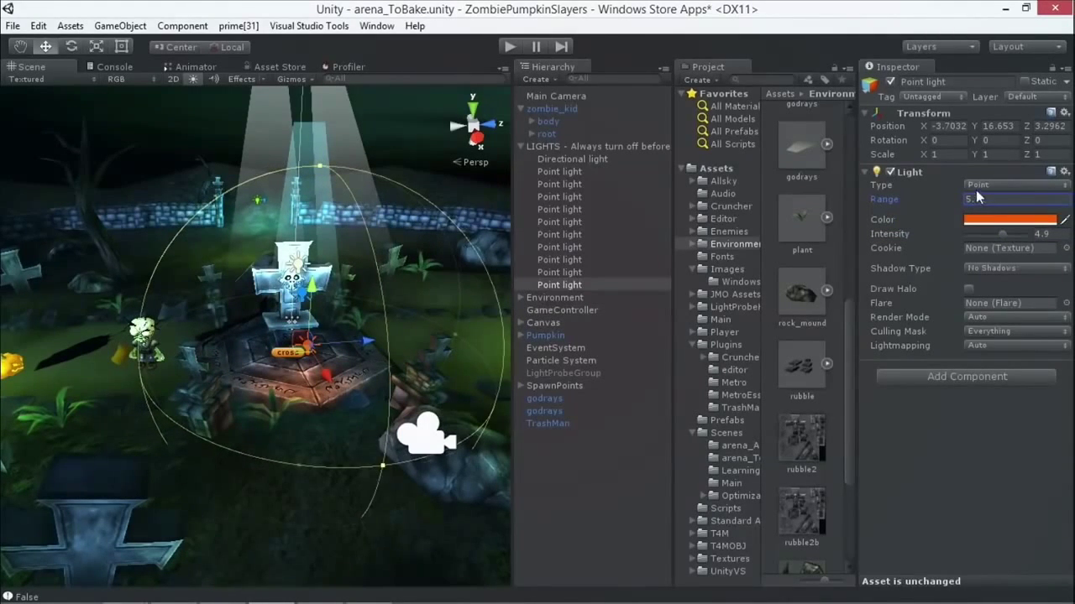
left_click_drag(963, 199, 972, 202)
left_click(980, 220)
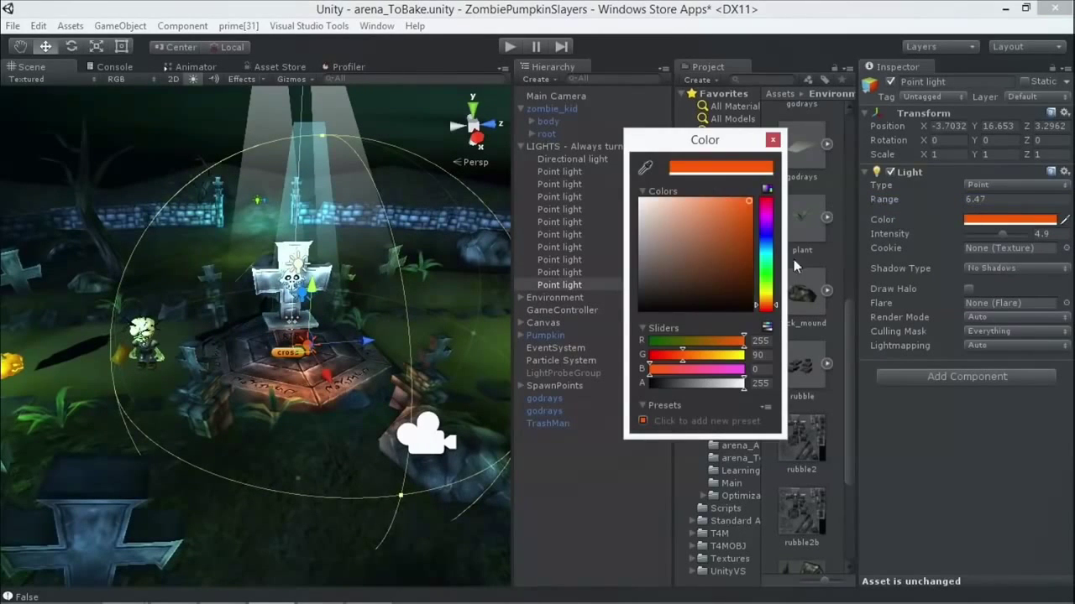
left_click_drag(769, 305, 771, 305)
left_click(772, 140)
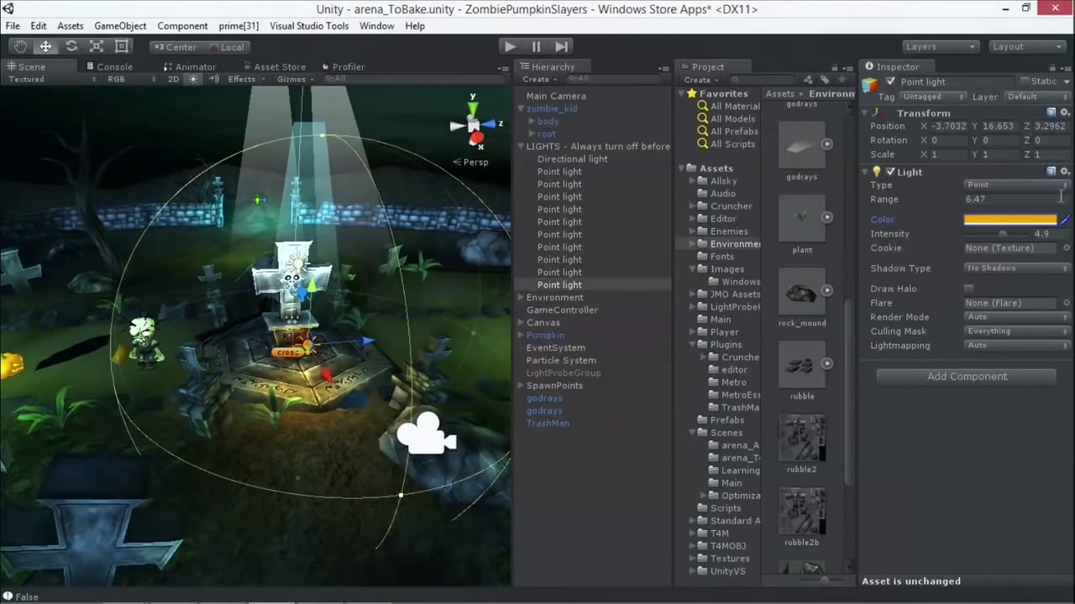
left_click_drag(1002, 235, 1005, 235)
left_click_drag(954, 196, 964, 195)
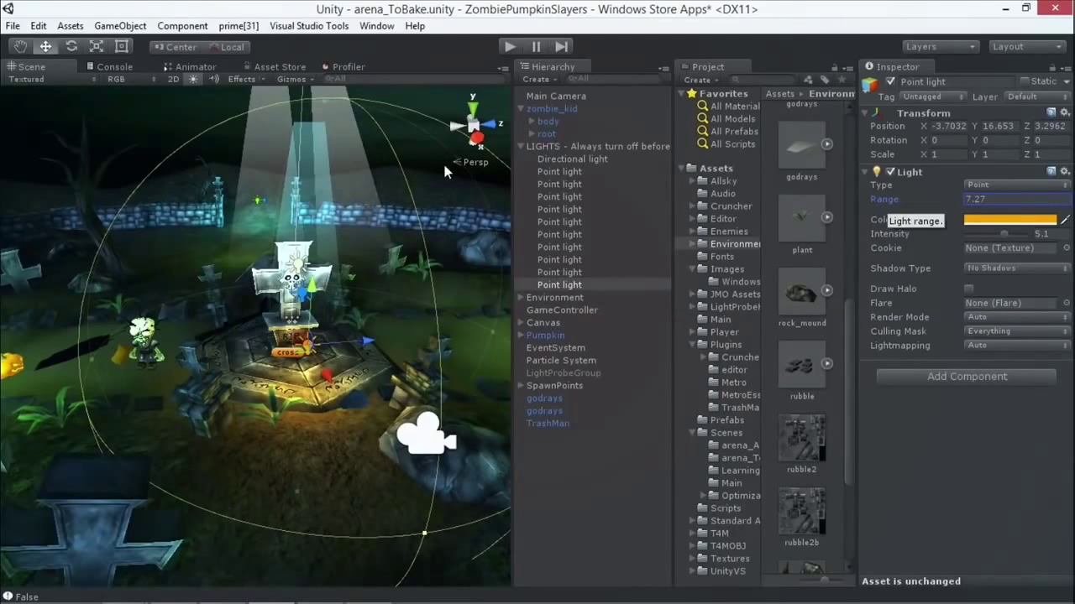
Open the Lightmapping window and move it clear of the Project and Inspector areas.
left_click(376, 25)
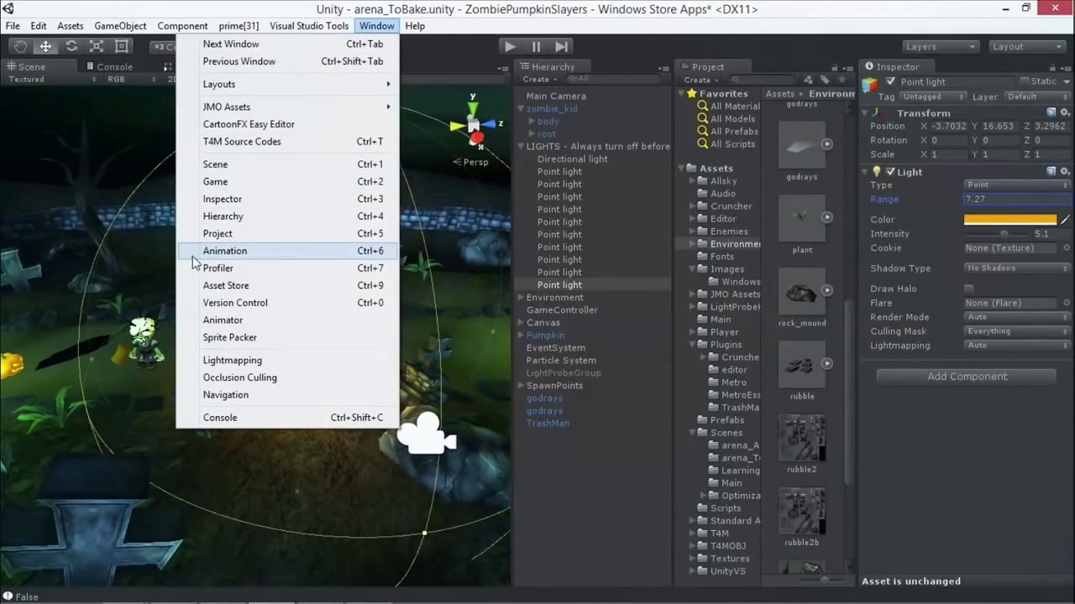
left_click(259, 363)
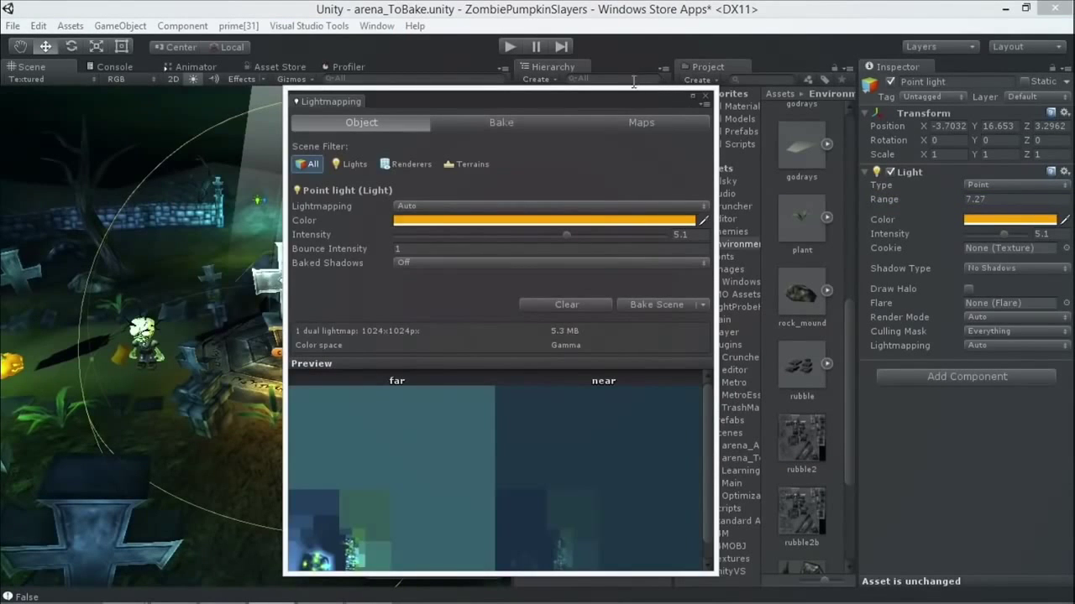
left_click_drag(633, 100, 539, 81)
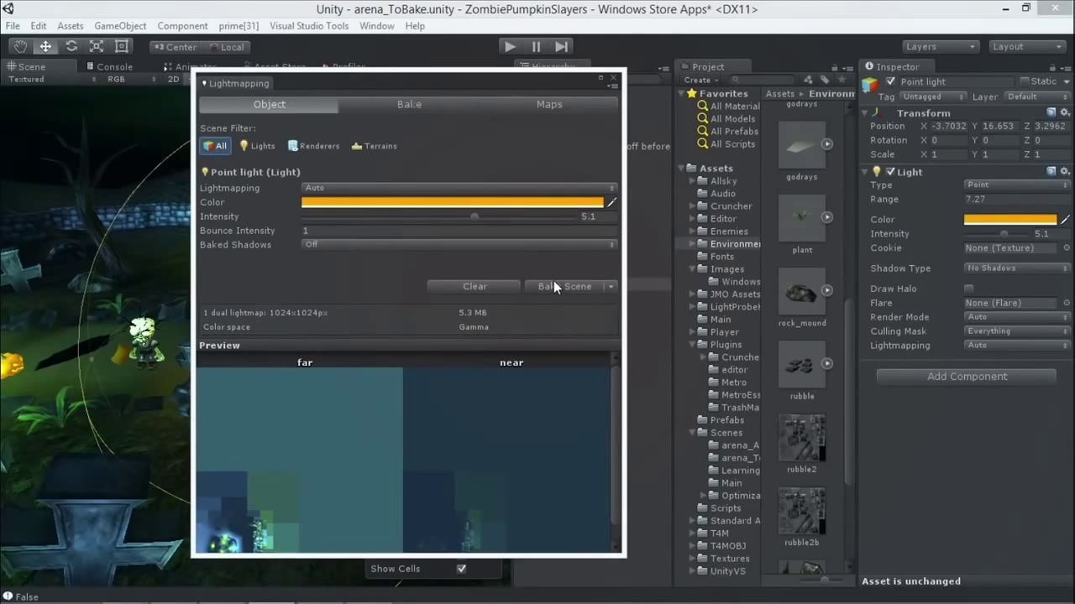
left_click(549, 285)
Set the ambient light in the Render Settings to dark navy blue, RGB 16, 22, 45.
left_click(38, 26)
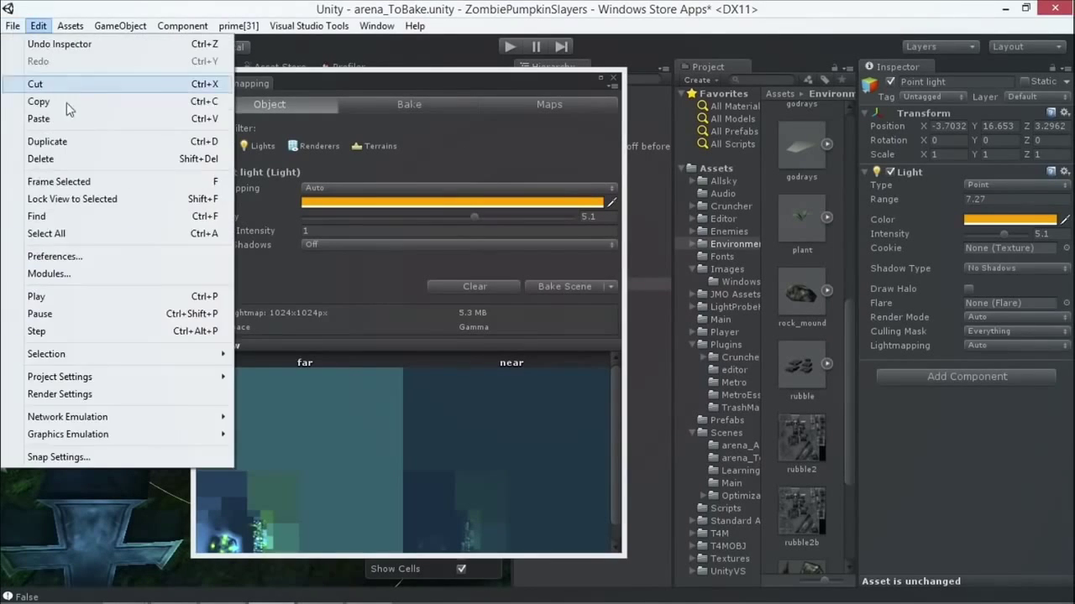
left_click(65, 394)
left_click(999, 203)
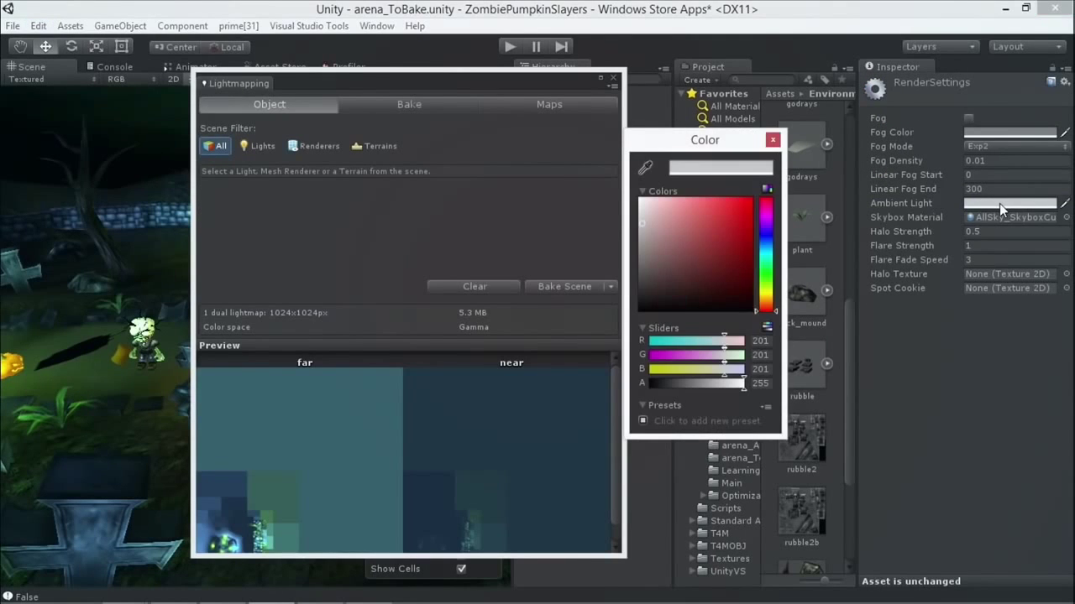
left_click(766, 239)
left_click_drag(692, 259, 711, 289)
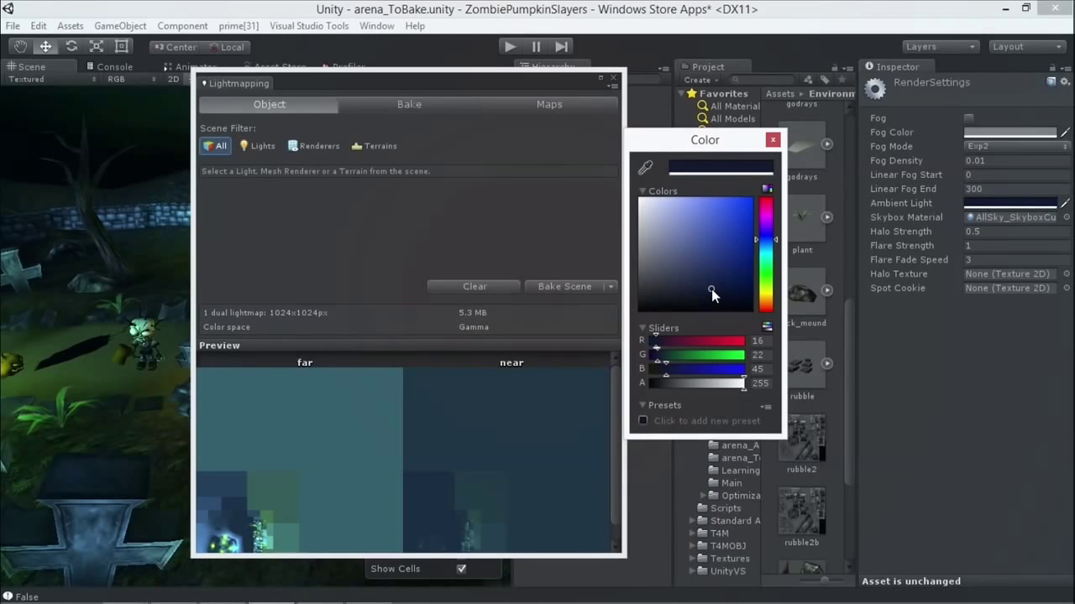
left_click(324, 17)
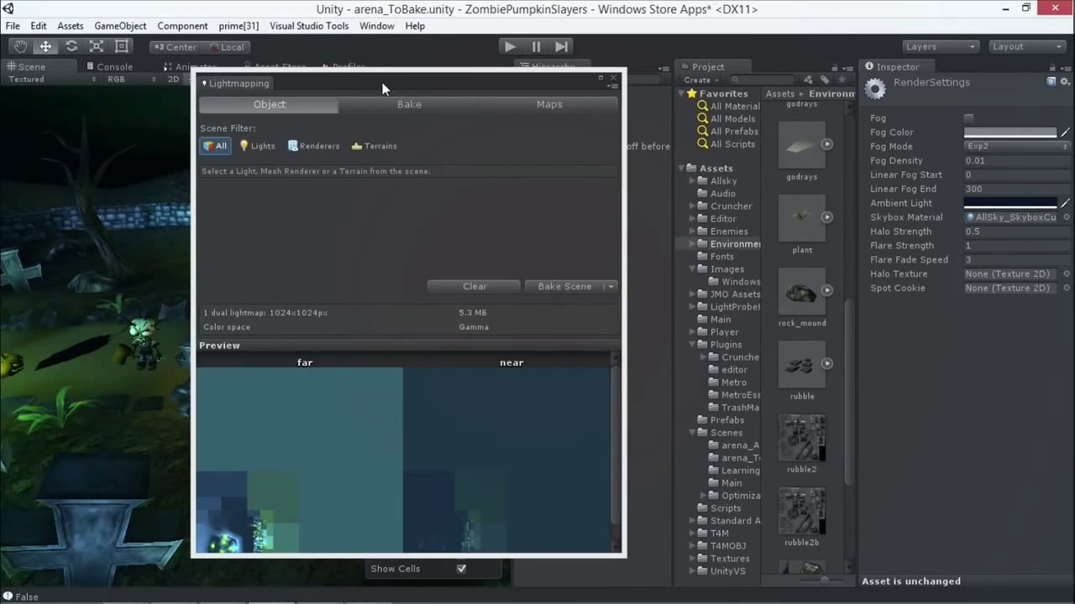
Bake the scene's lightmaps, check the cross monument in the scene, and close the Lightmapping window.
left_click_drag(382, 82, 512, 78)
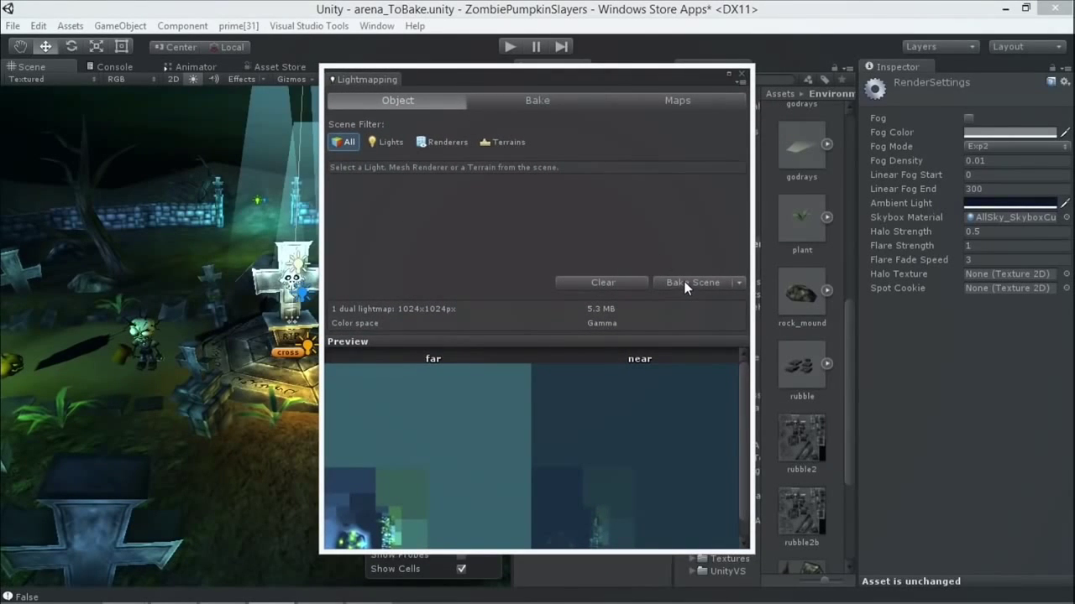
left_click_drag(573, 78, 567, 79)
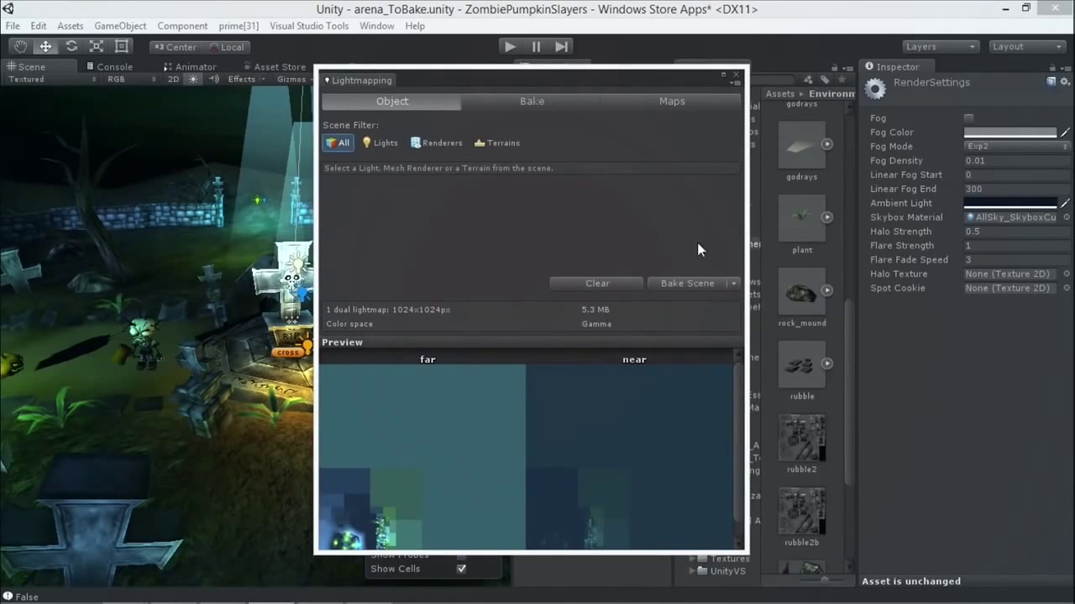
left_click(685, 283)
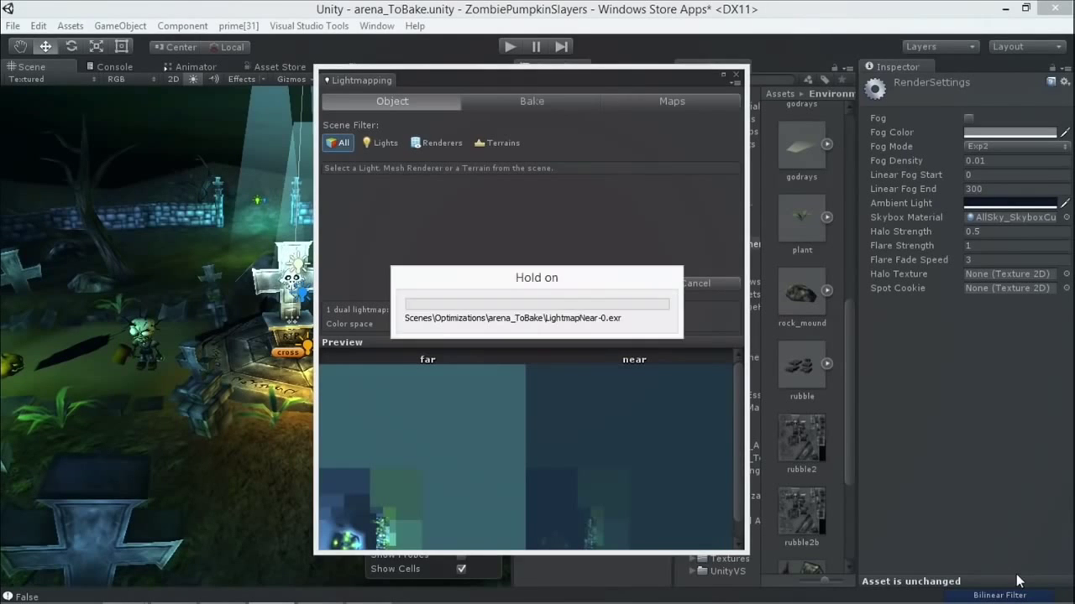
left_click_drag(474, 77, 613, 69)
left_click_drag(252, 336, 316, 361, "alt")
scroll(337, 344, "down", 5)
scroll(304, 342, "up", 6)
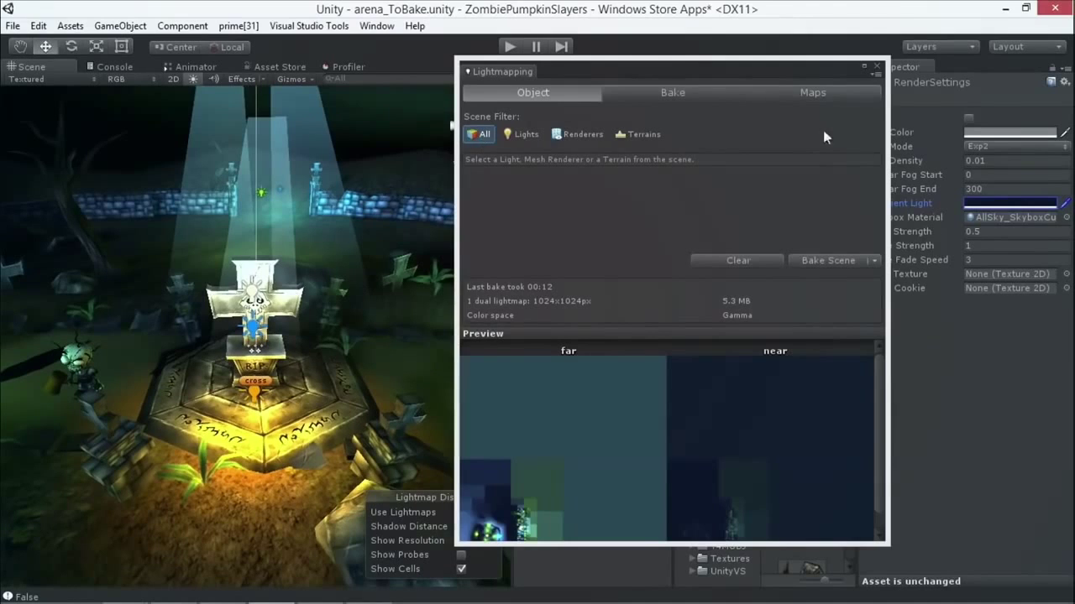
left_click(875, 67)
Deactivate the LIGHTS group and collapse its list of child lights.
left_click(519, 146)
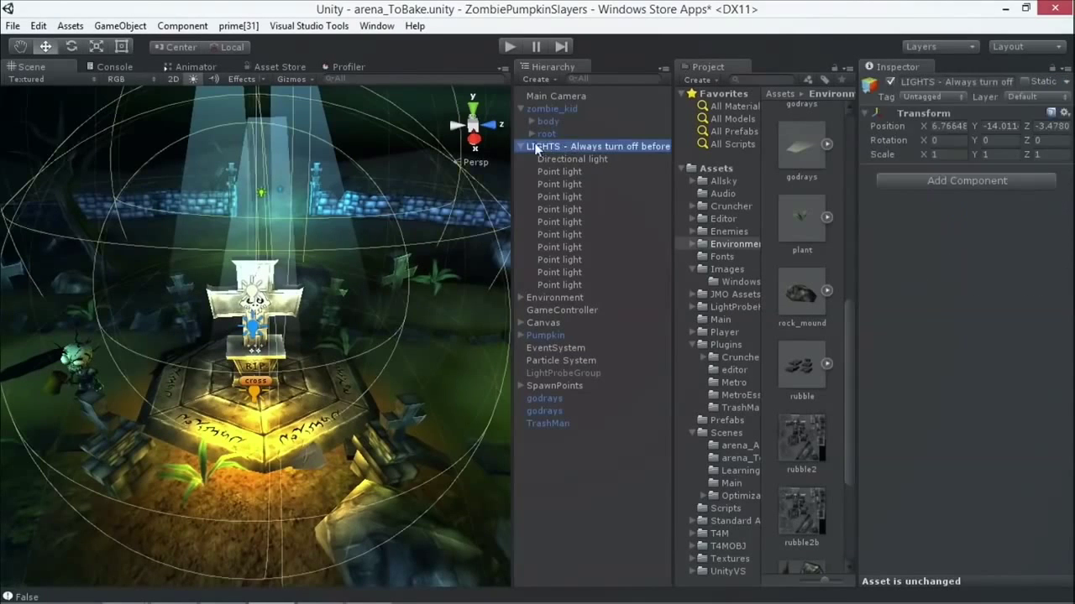
left_click(890, 81)
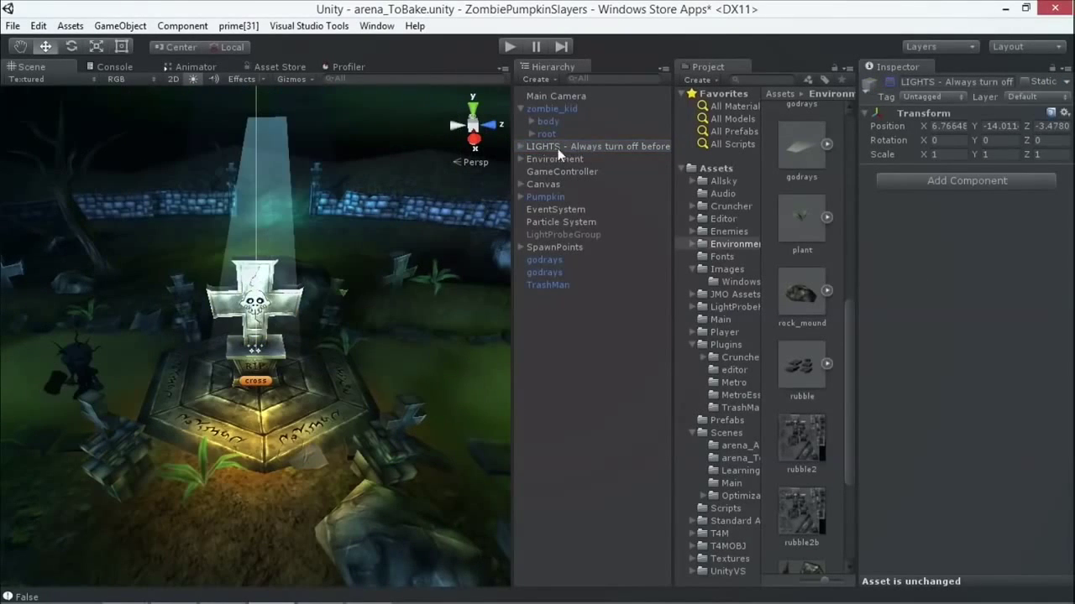
left_click(554, 158)
left_click(544, 146)
Set the ambient light in the Render Settings to a near-white color.
left_click(12, 25)
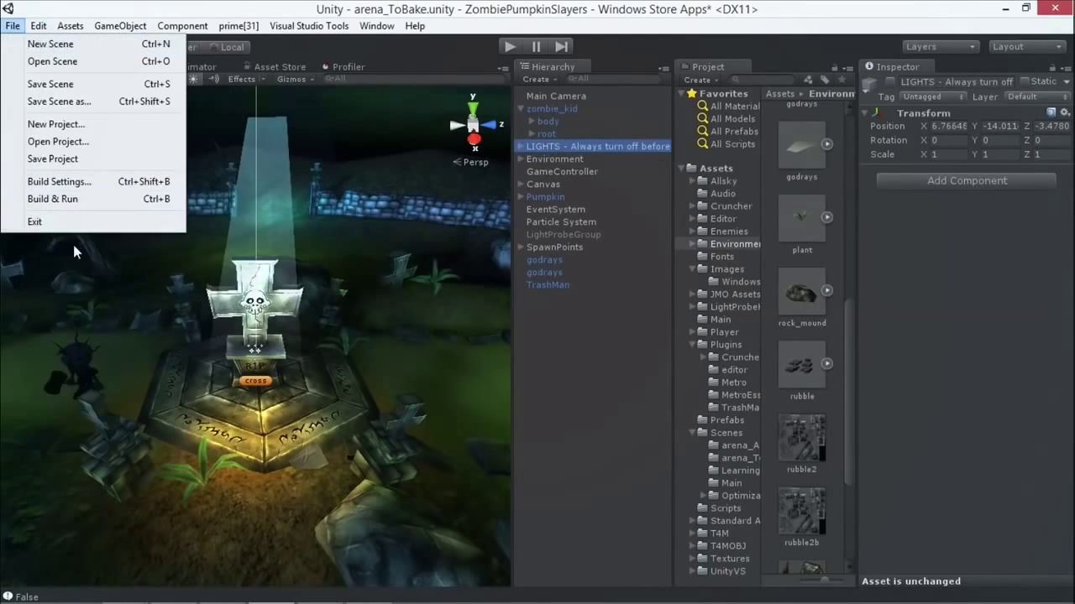
mouse_move(56, 25)
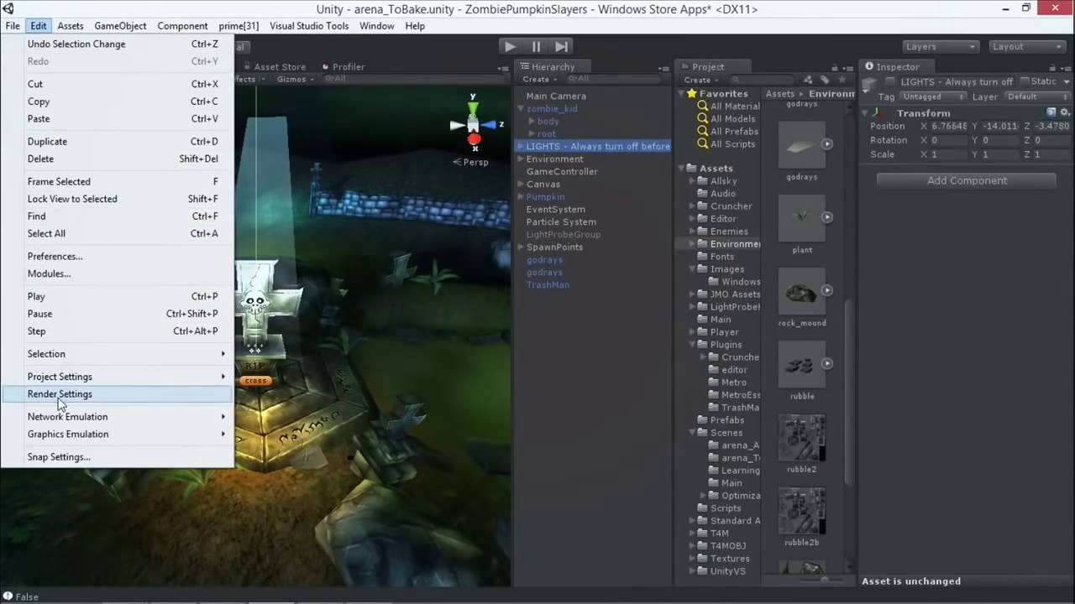
left_click(63, 396)
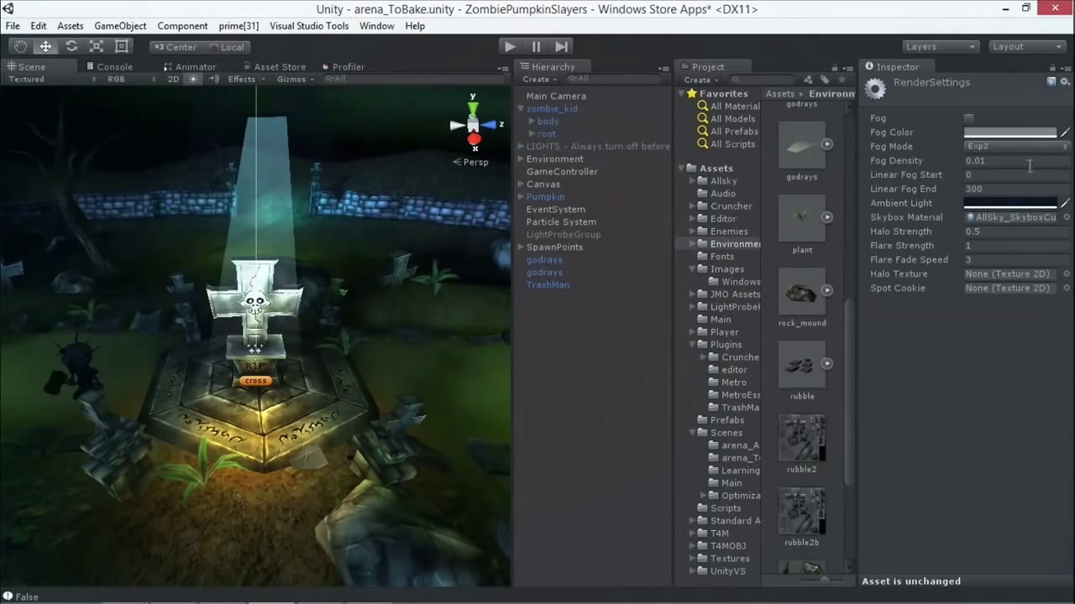
left_click(978, 204)
left_click_drag(670, 240, 636, 224)
left_click(773, 139)
left_click_drag(504, 223, 345, 321, "alt")
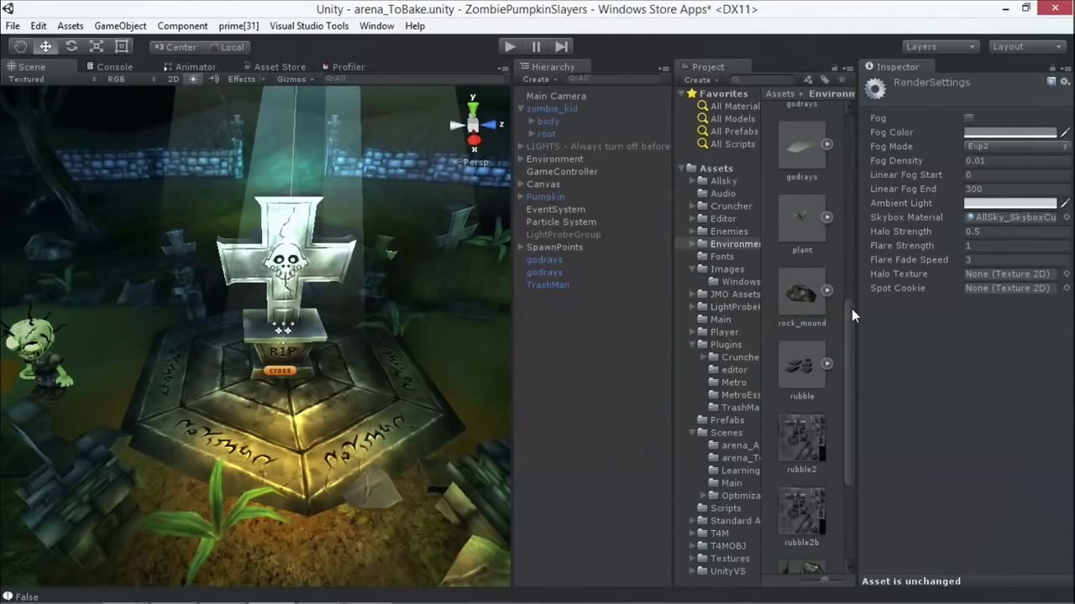
Select LightProbeGroup and examine how its probes are distributed around the cross monument and graveyard.
left_click_drag(851, 332, 842, 271)
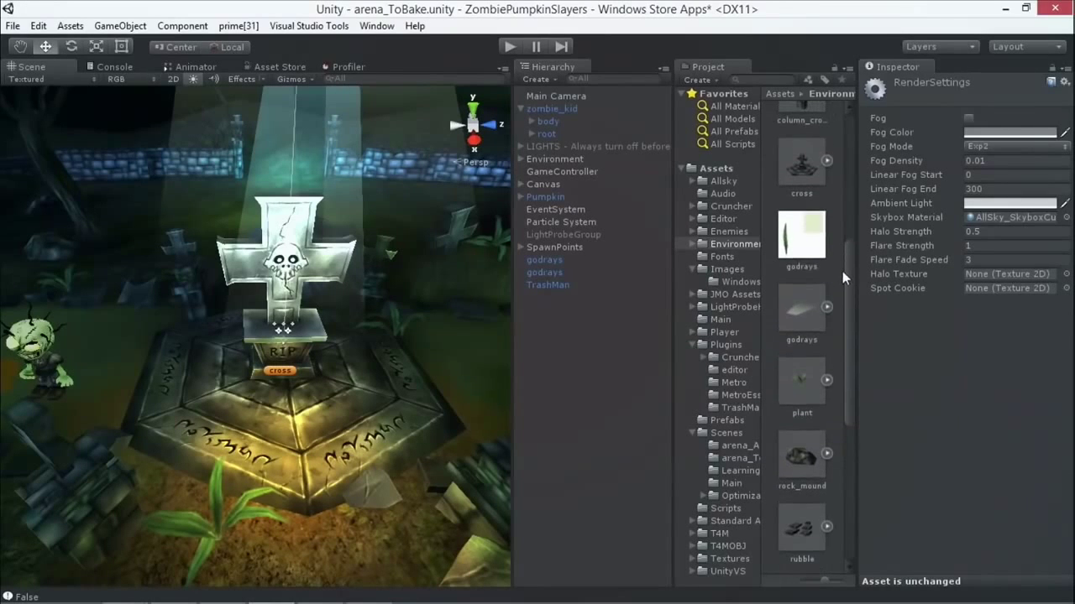
left_click(570, 235)
left_click(573, 221)
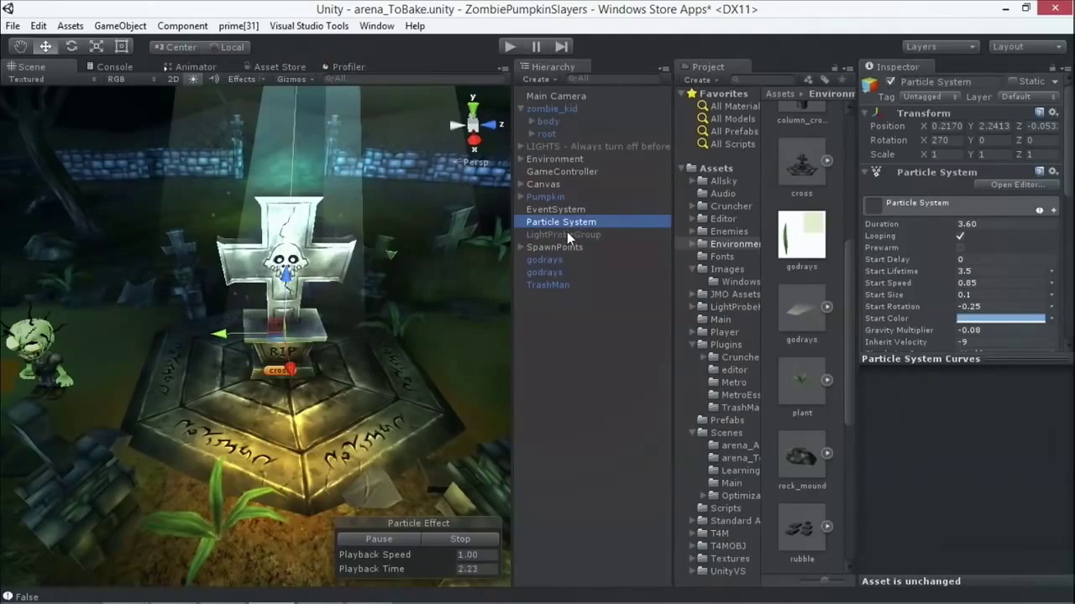
left_click(567, 235)
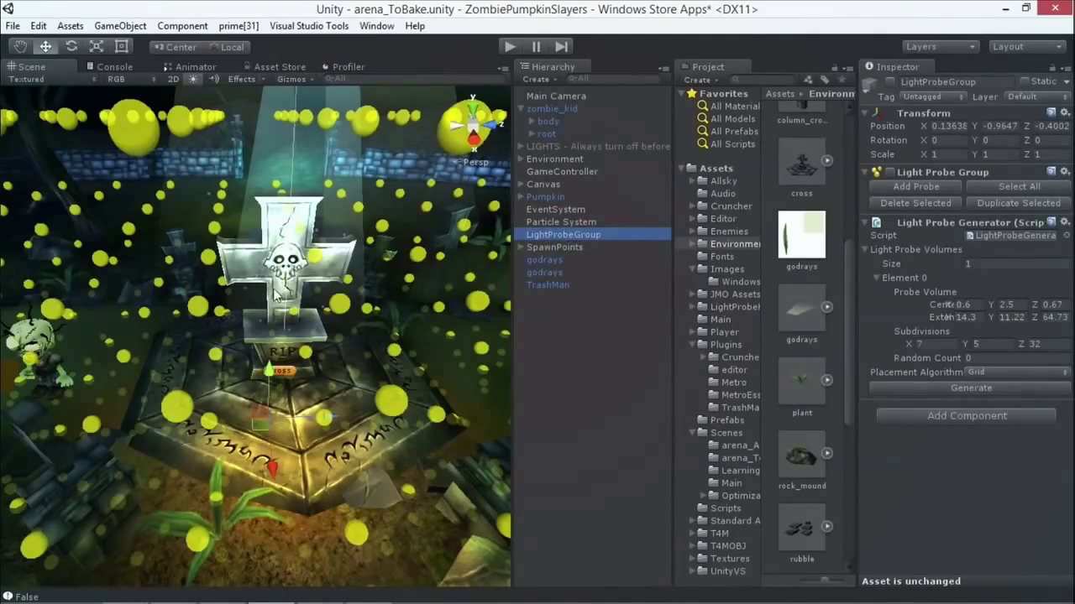
scroll(297, 294, "down", 5)
left_click_drag(304, 290, 504, 252, "alt")
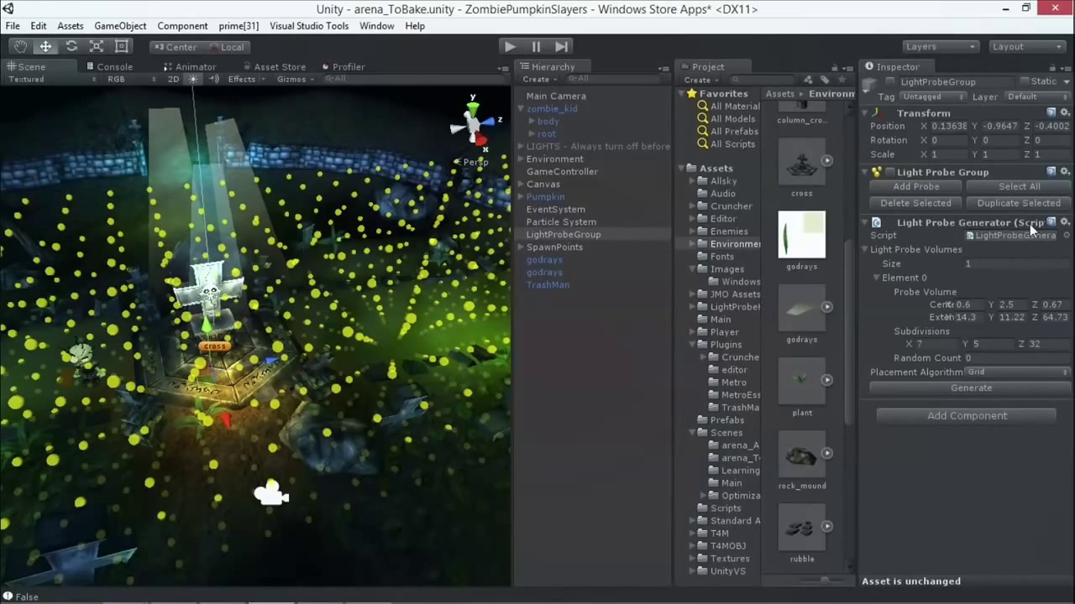
left_click(540, 235)
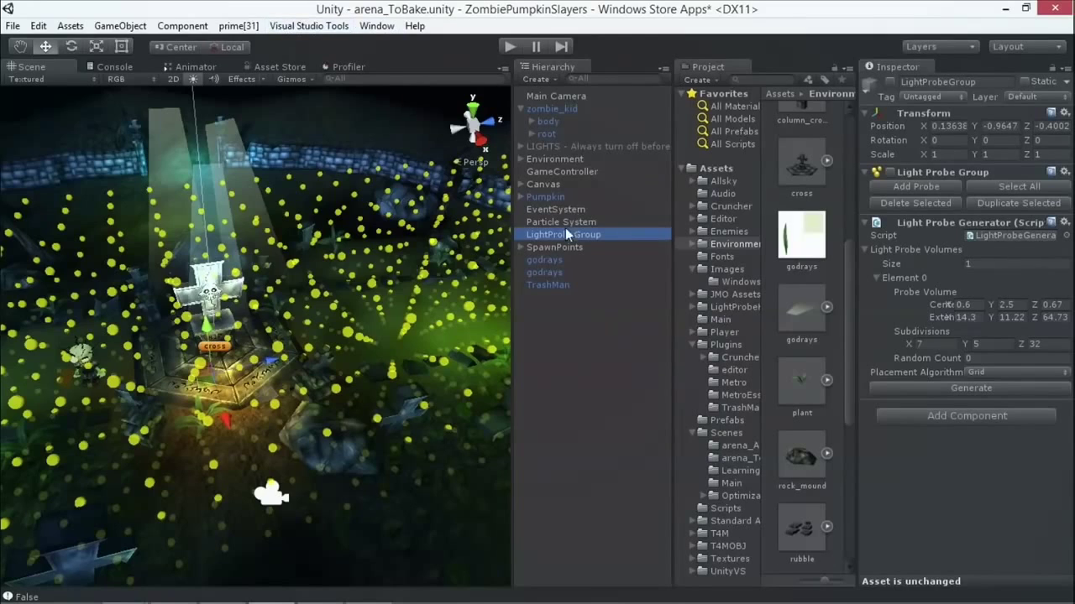
Enable the Light Probe Group component on the LightProbeGroup object.
left_click(193, 27)
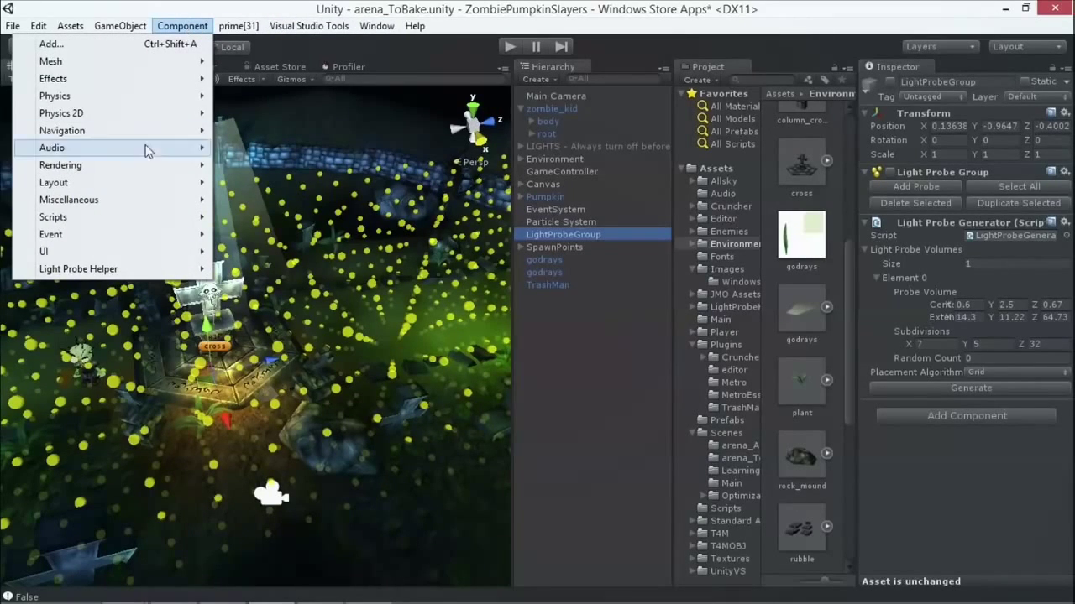
mouse_move(137, 165)
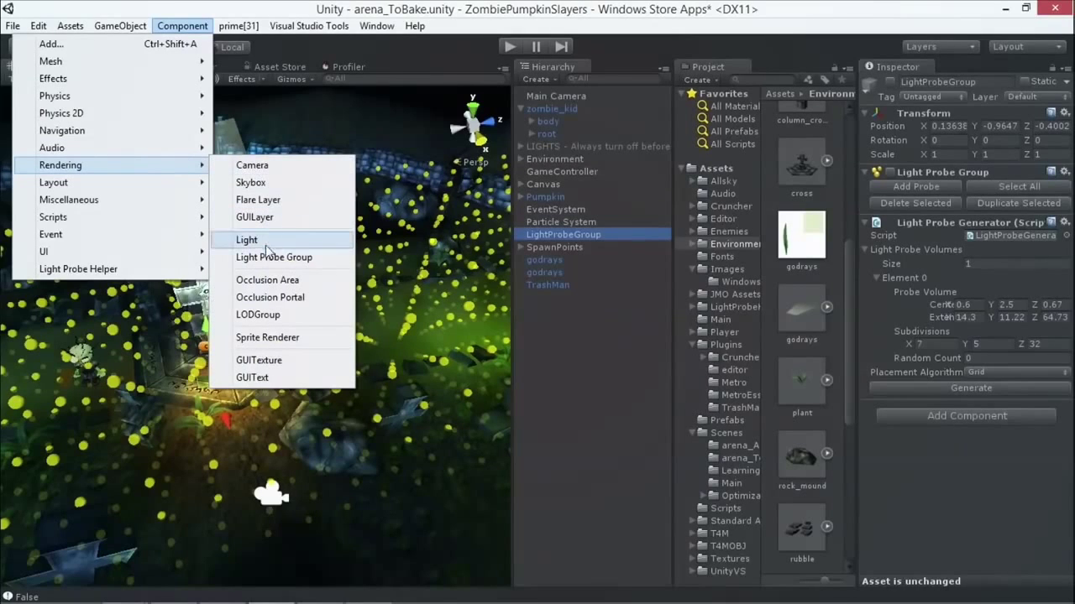
left_click(186, 29)
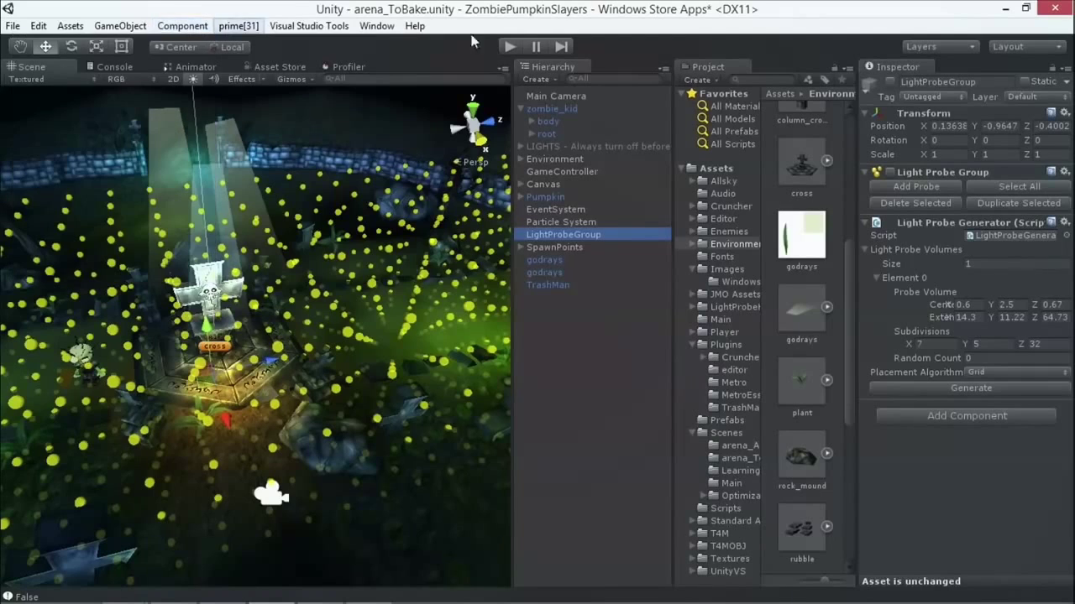
left_click(889, 171)
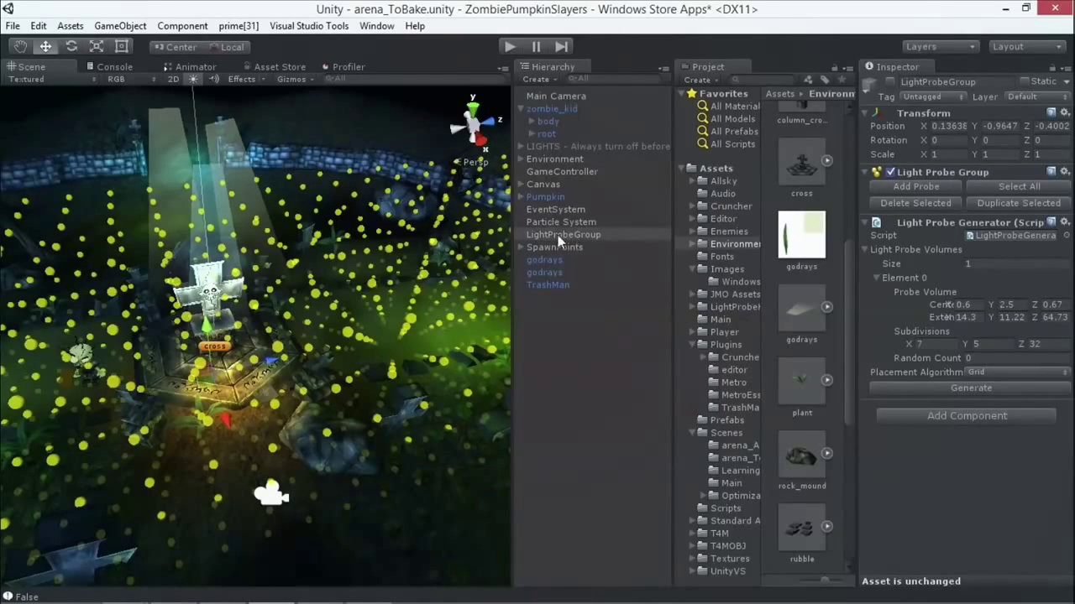
Locate Light Probe Group among the available rendering components without adding it.
left_click(182, 25)
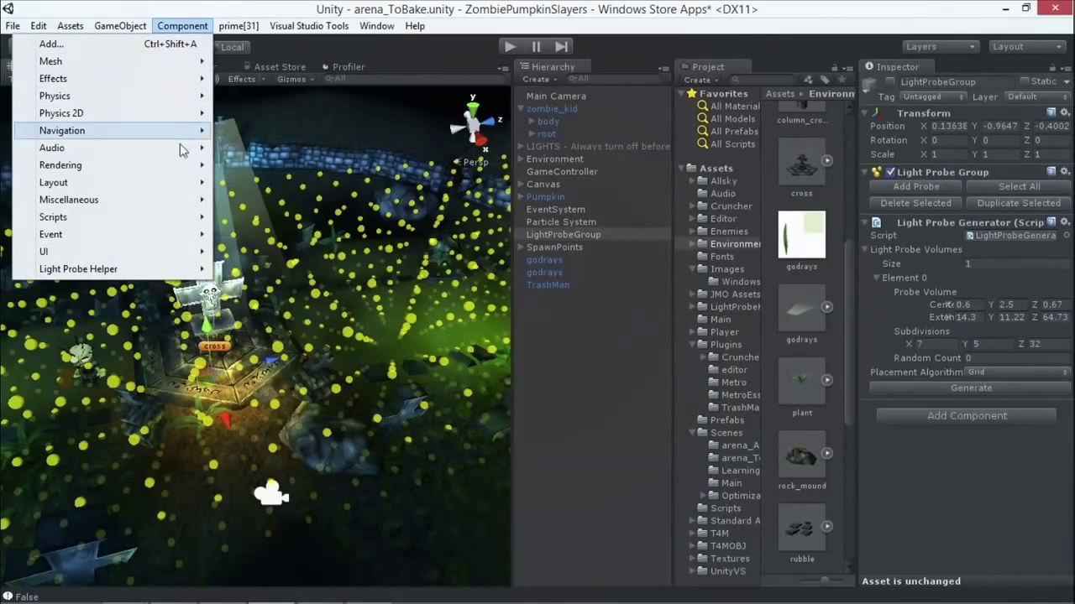
mouse_move(180, 170)
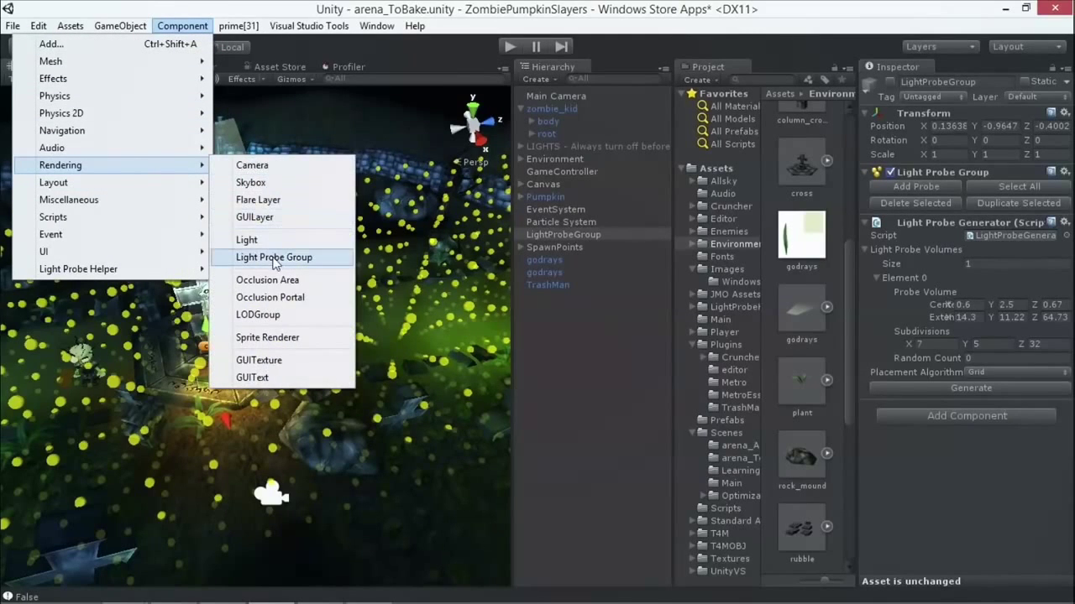
key("Escape")
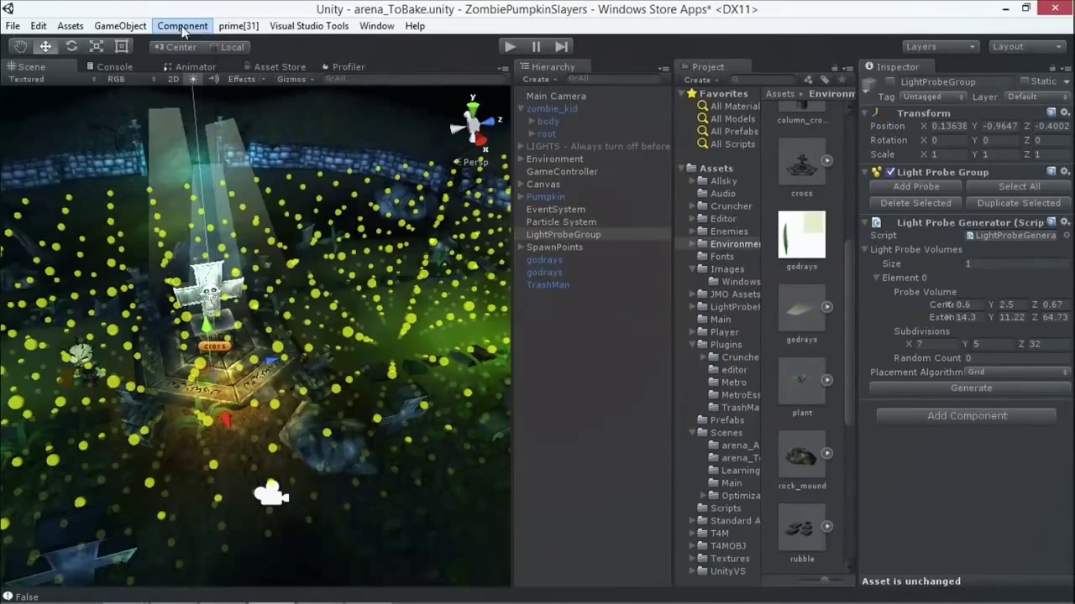
left_click(588, 234)
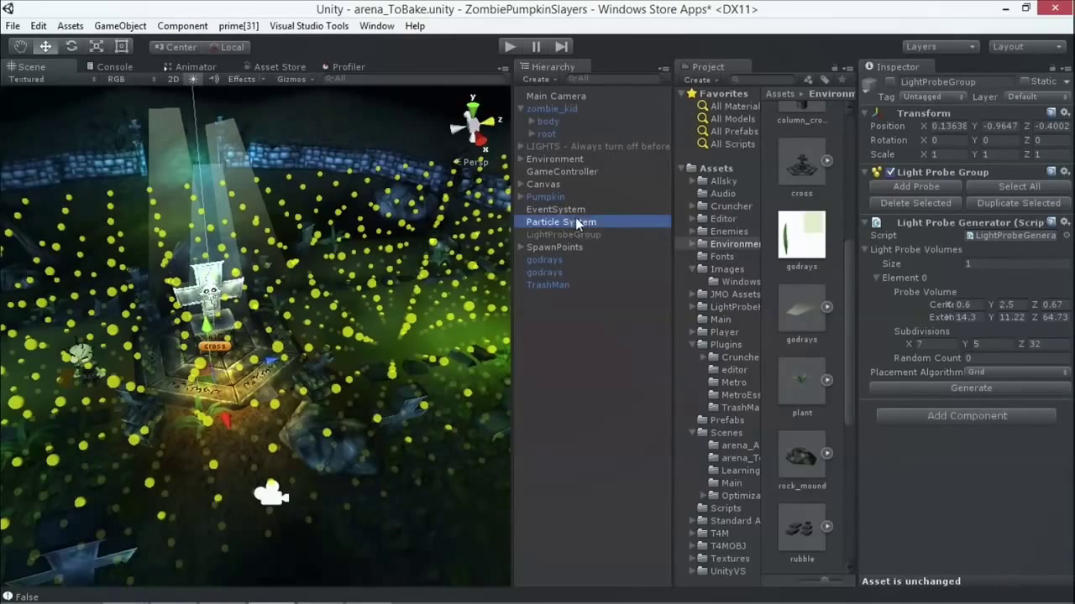
Activate the LightProbeGroup object and examine how its probe volume covers the graveyard arena from several angles.
left_click(890, 82)
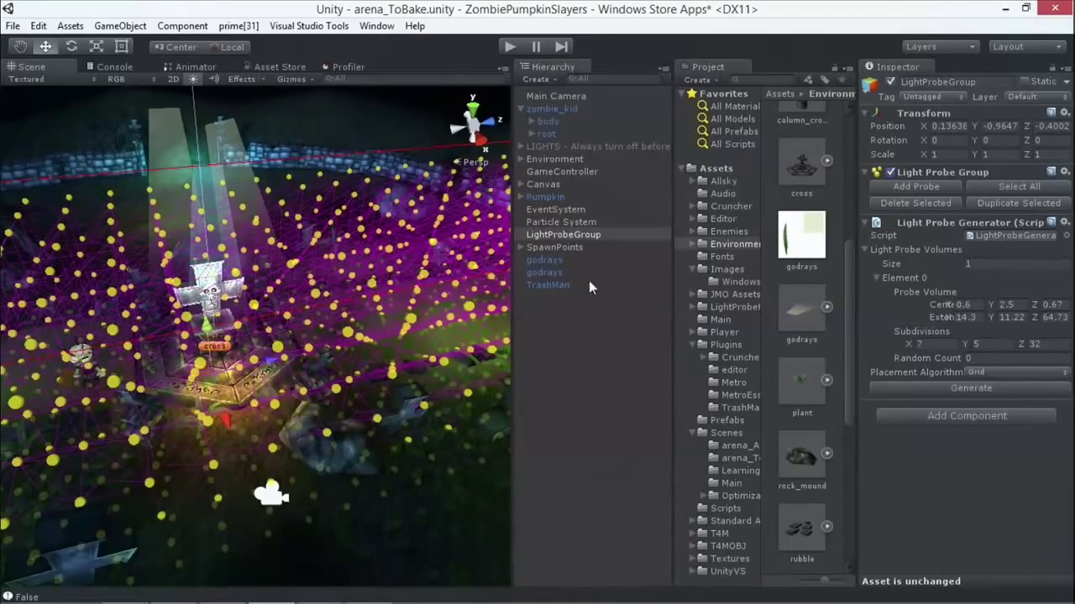
left_click_drag(283, 352, 309, 328, "alt")
scroll(310, 328, "down", 6)
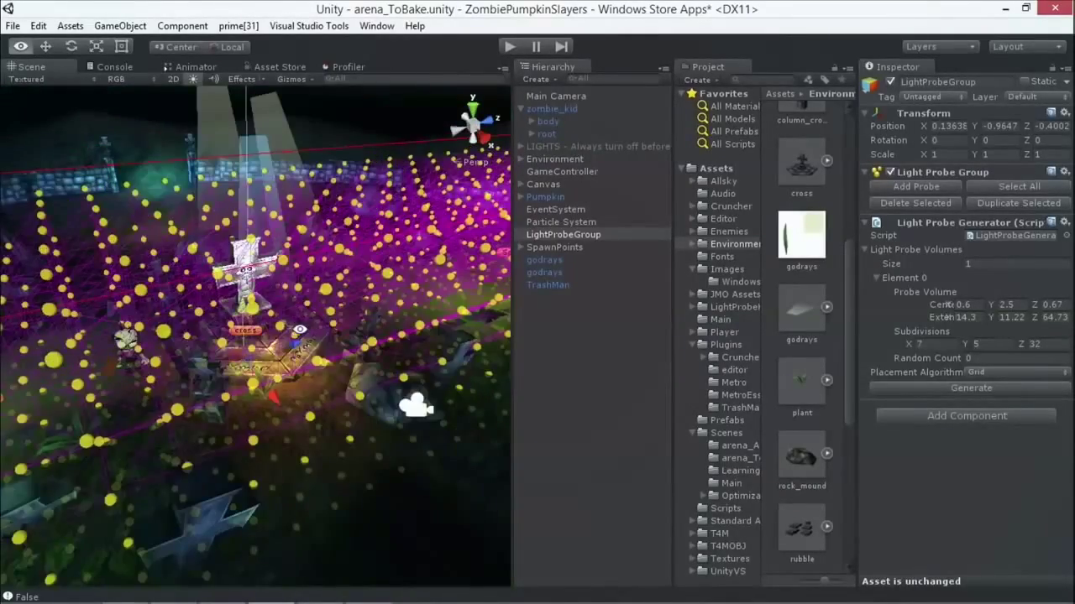
scroll(327, 321, "down", 2)
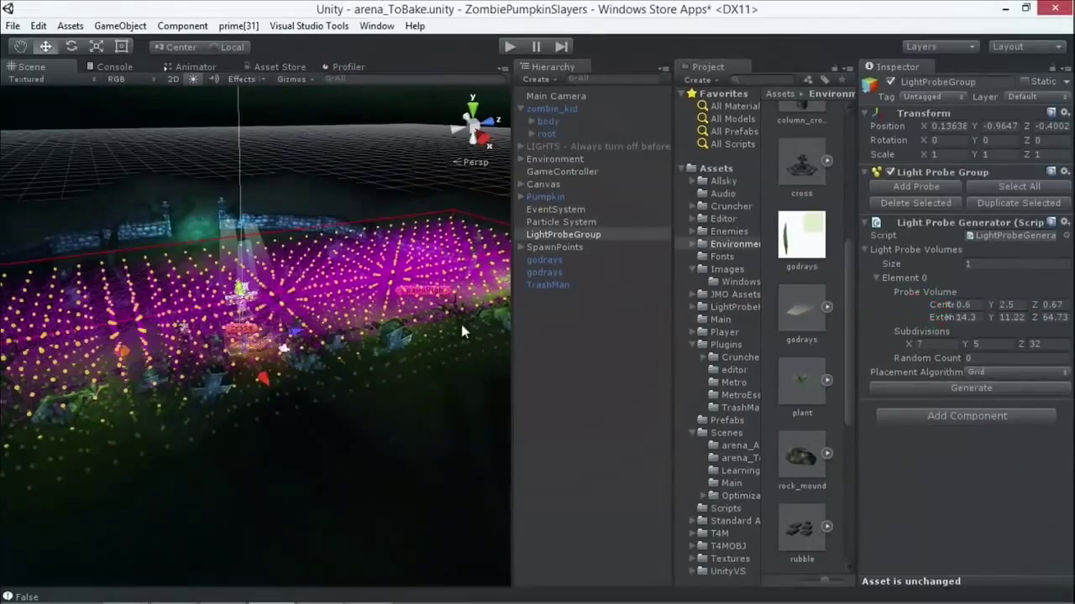
left_click_drag(252, 192, 176, 181, "alt")
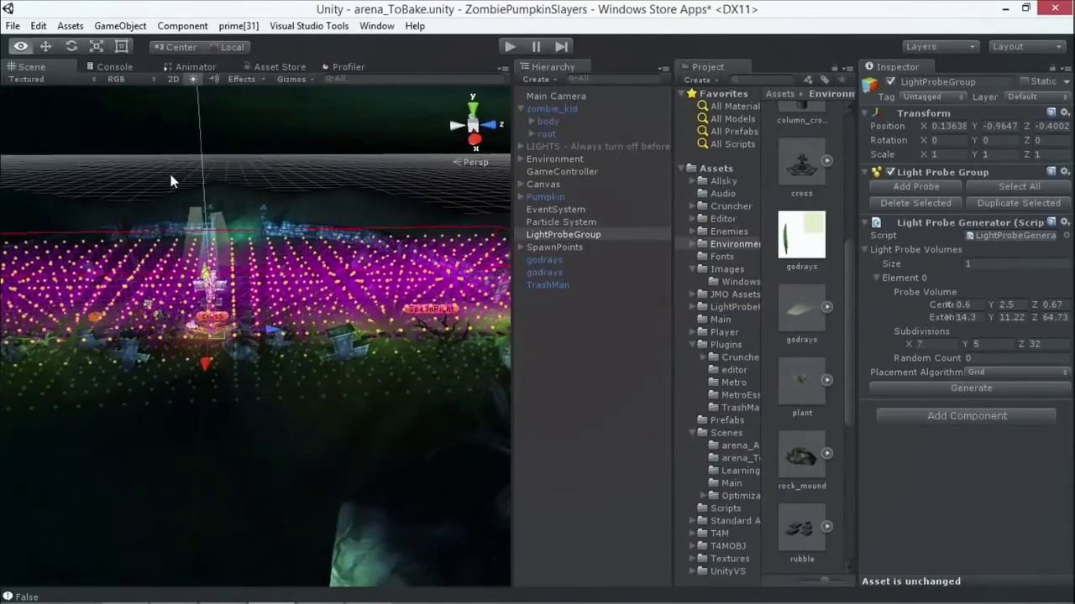
left_click_drag(239, 215, 373, 247)
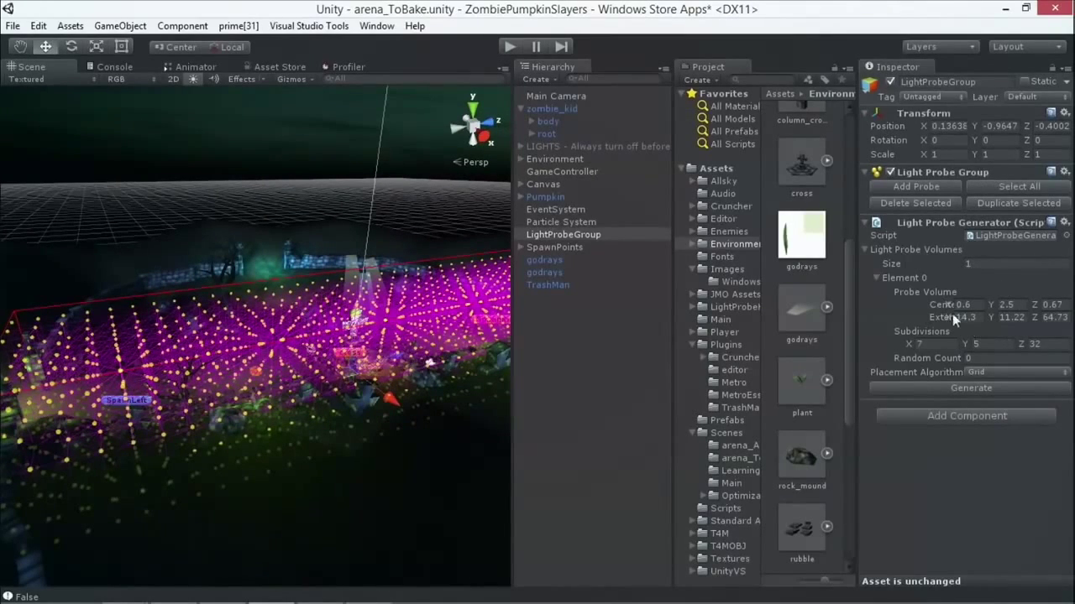
left_click_drag(130, 196, 44, 435, "alt")
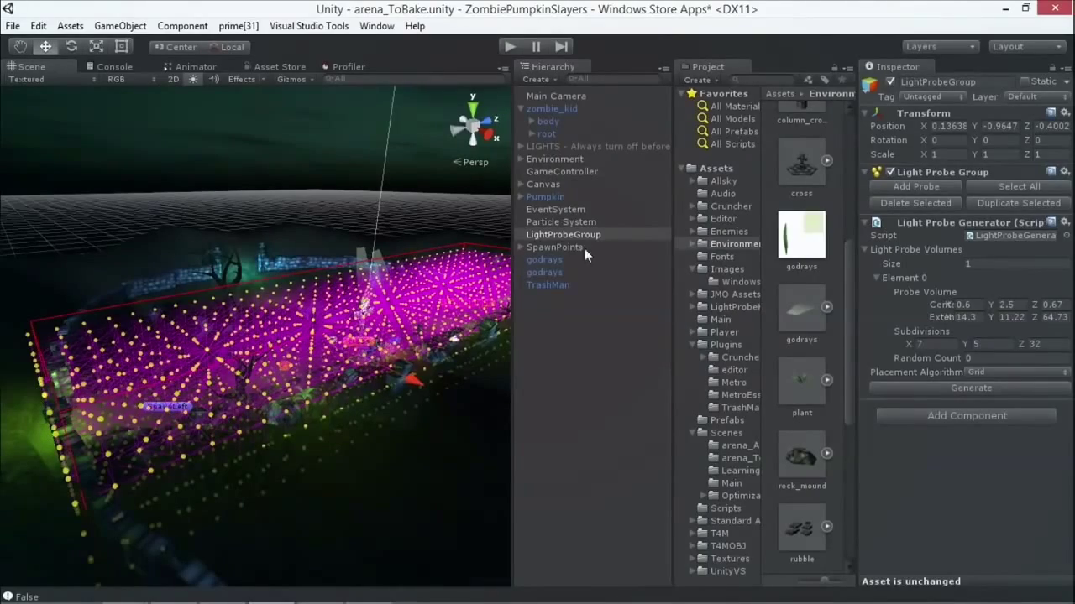
left_click_drag(76, 410, 206, 430, "alt")
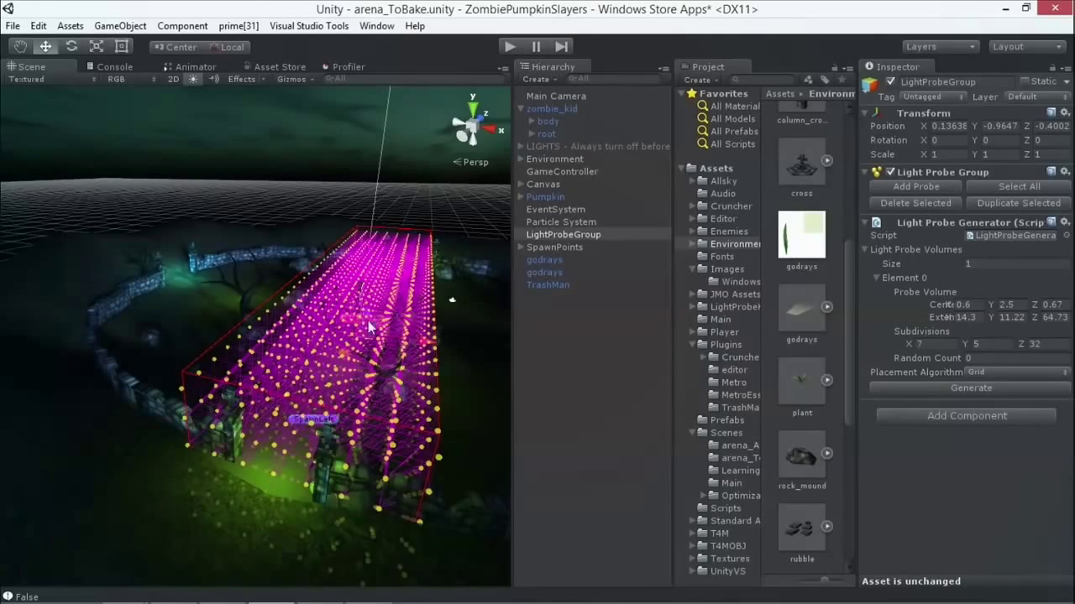
left_click_drag(464, 396, 344, 369, "alt")
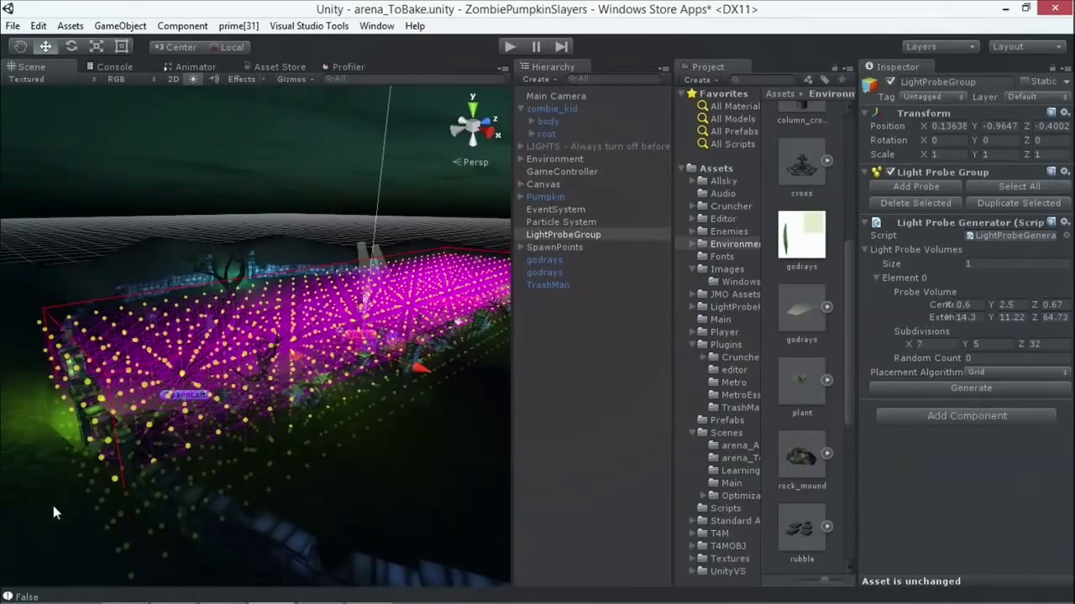
left_click_drag(397, 307, 242, 333, "alt")
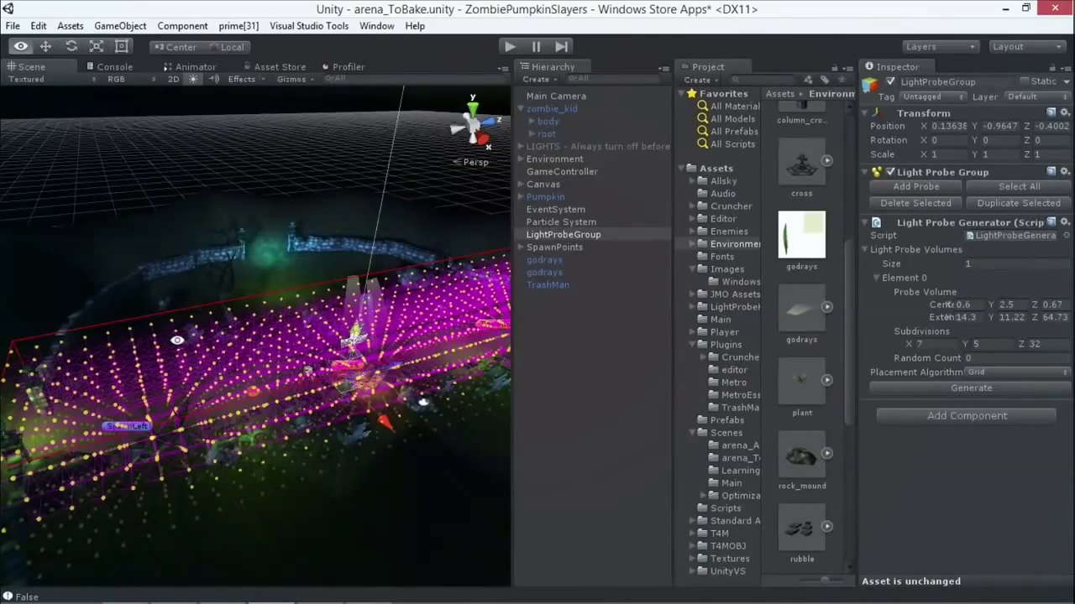
left_click_drag(232, 333, 319, 252, "alt")
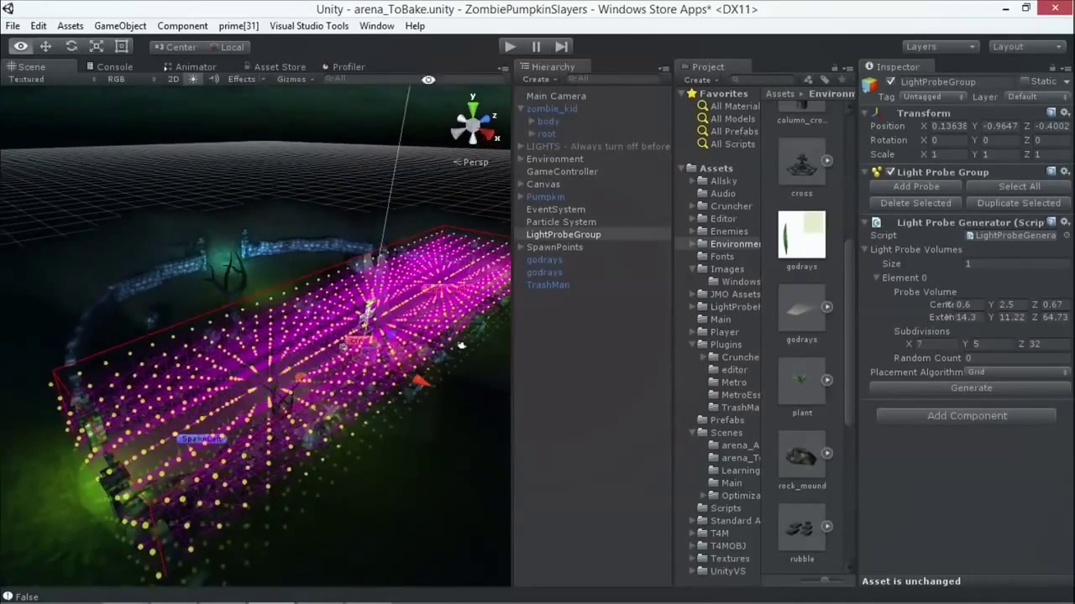
Bake only the scene's light probes with the Bake Probes option of the Lightmapping tool, and close the tool.
left_click(376, 25)
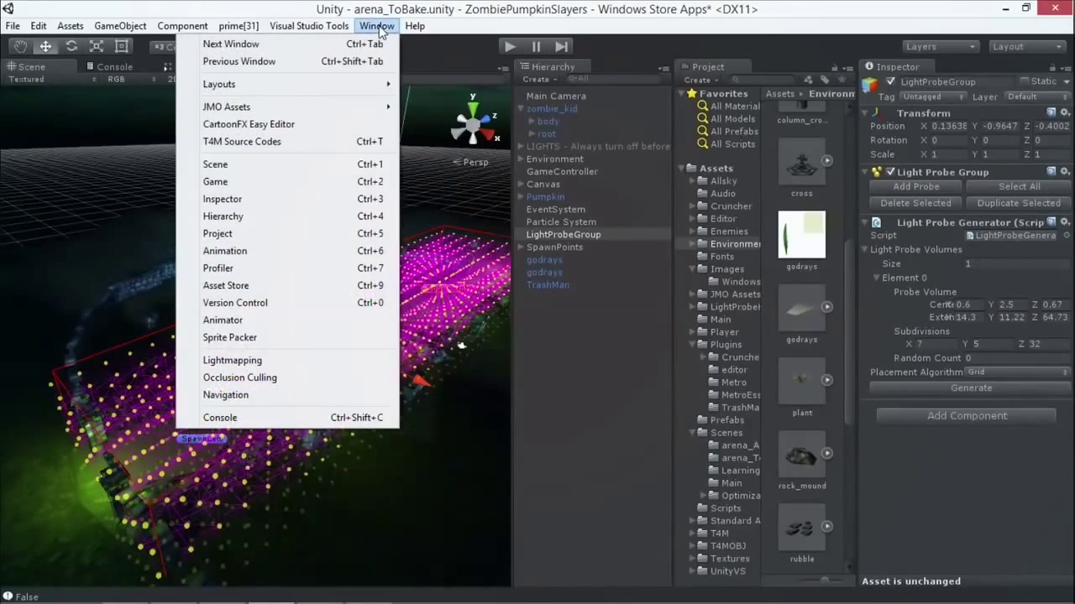
left_click(304, 361)
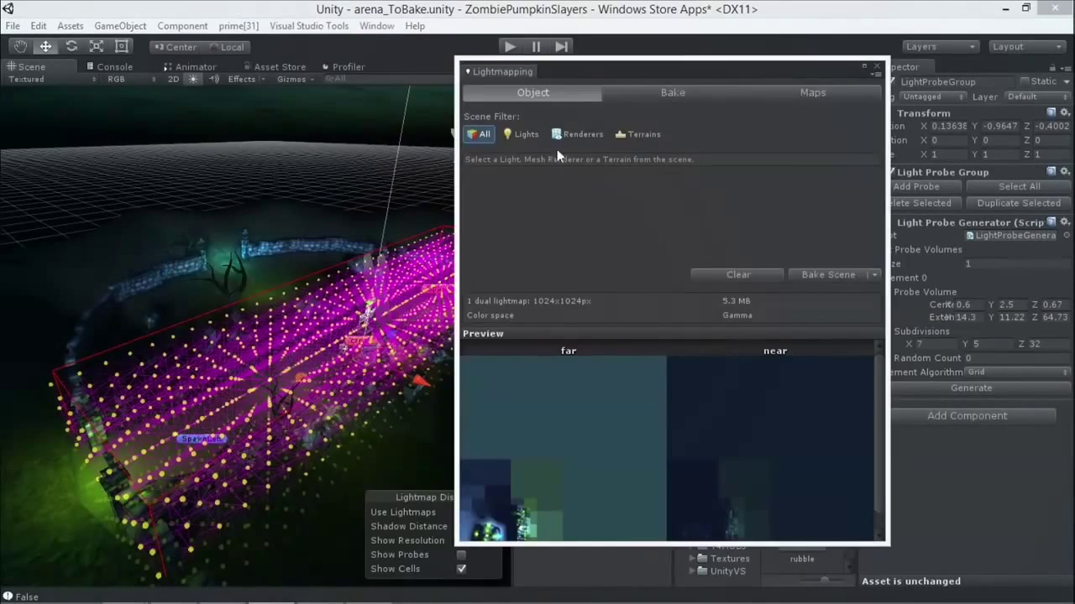
left_click_drag(618, 76, 473, 88)
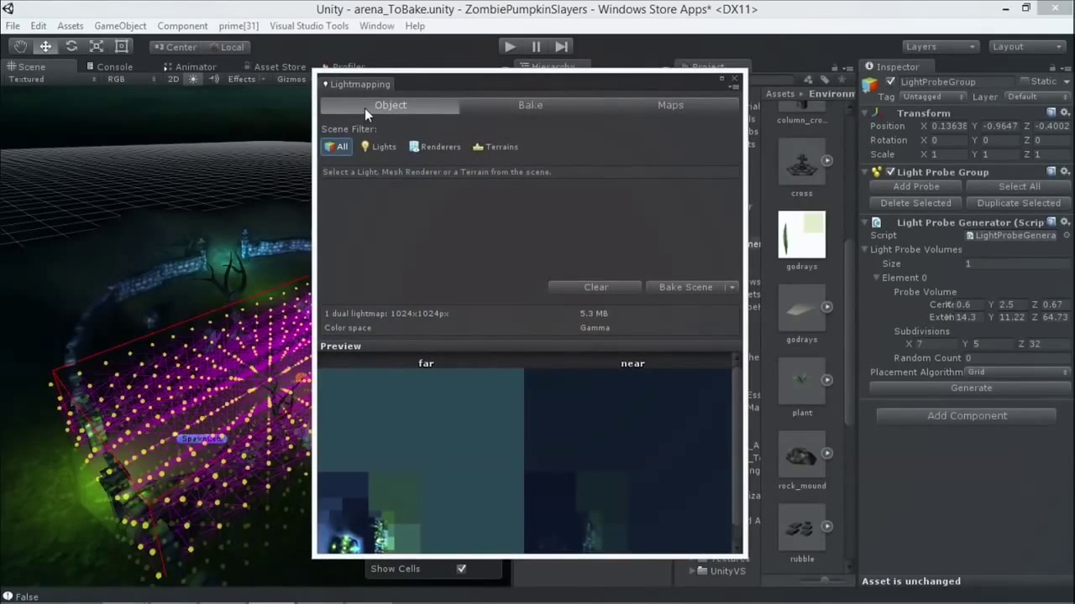
left_click(532, 105)
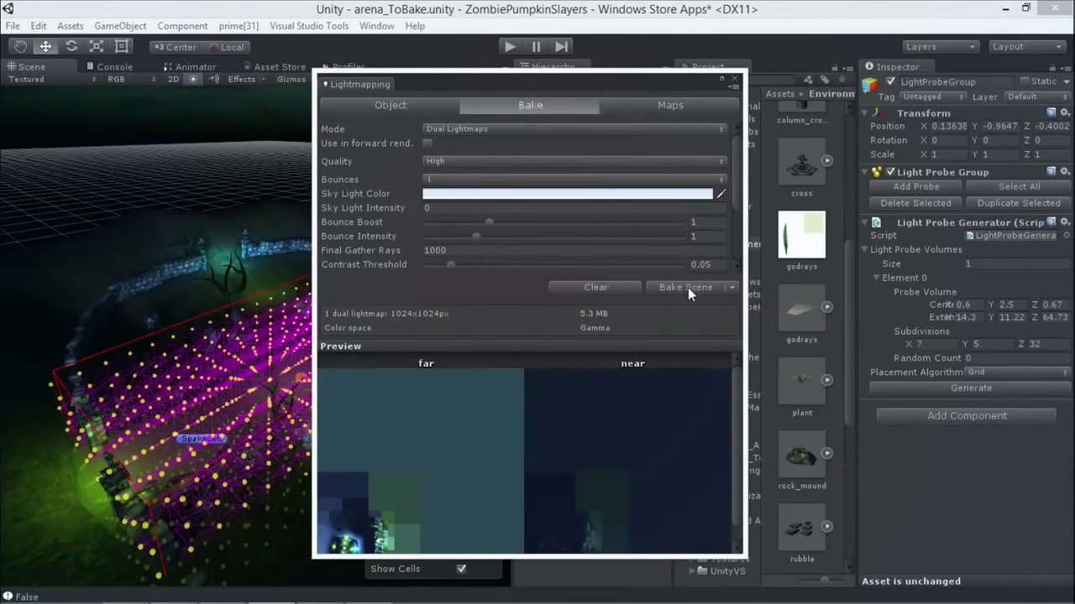
left_click(731, 287)
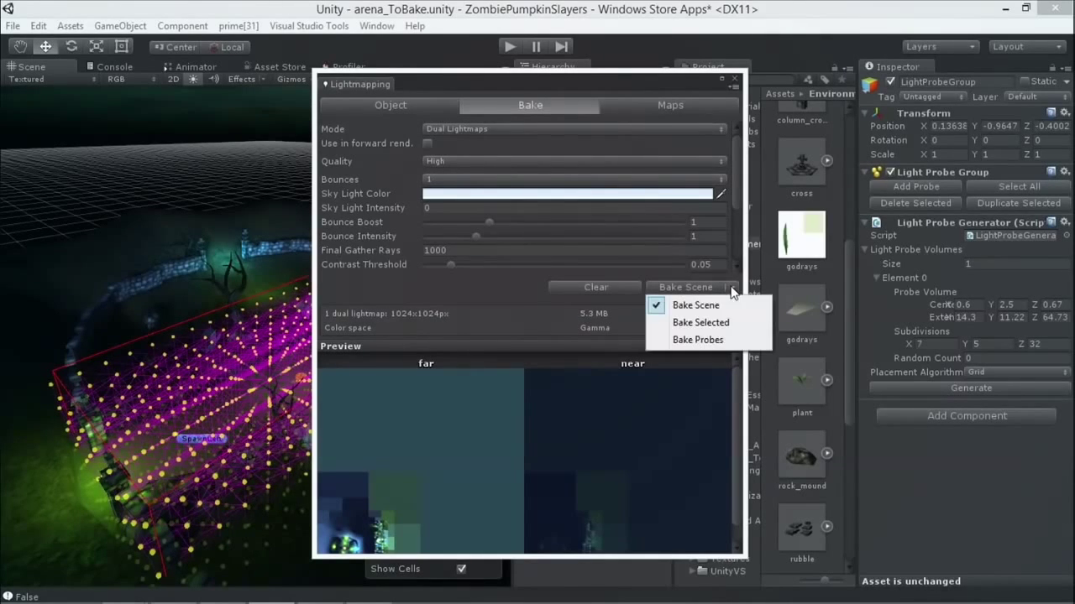
left_click(714, 340)
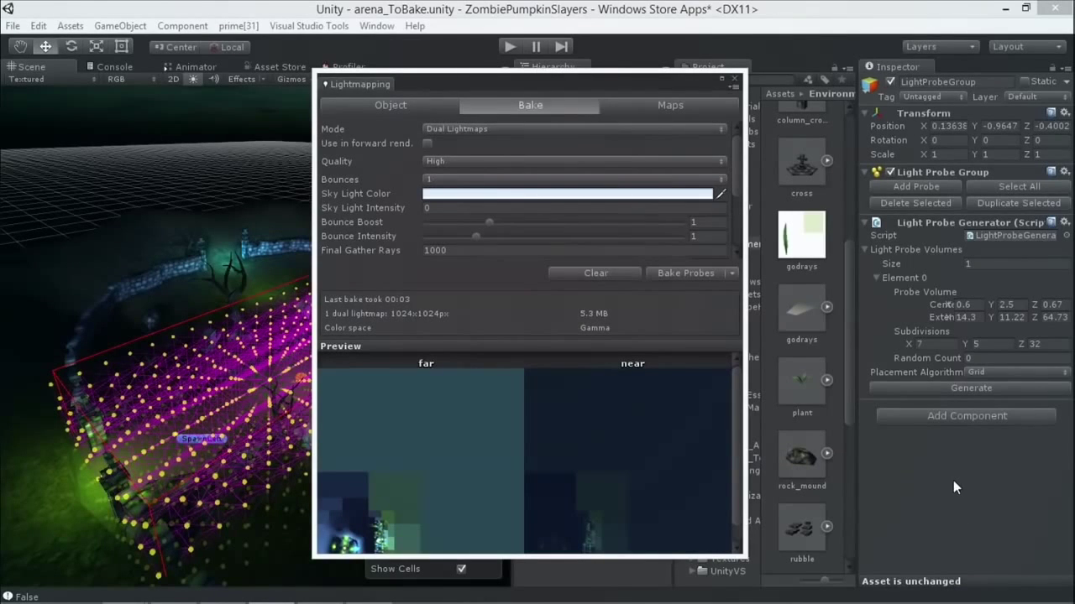
left_click(734, 78)
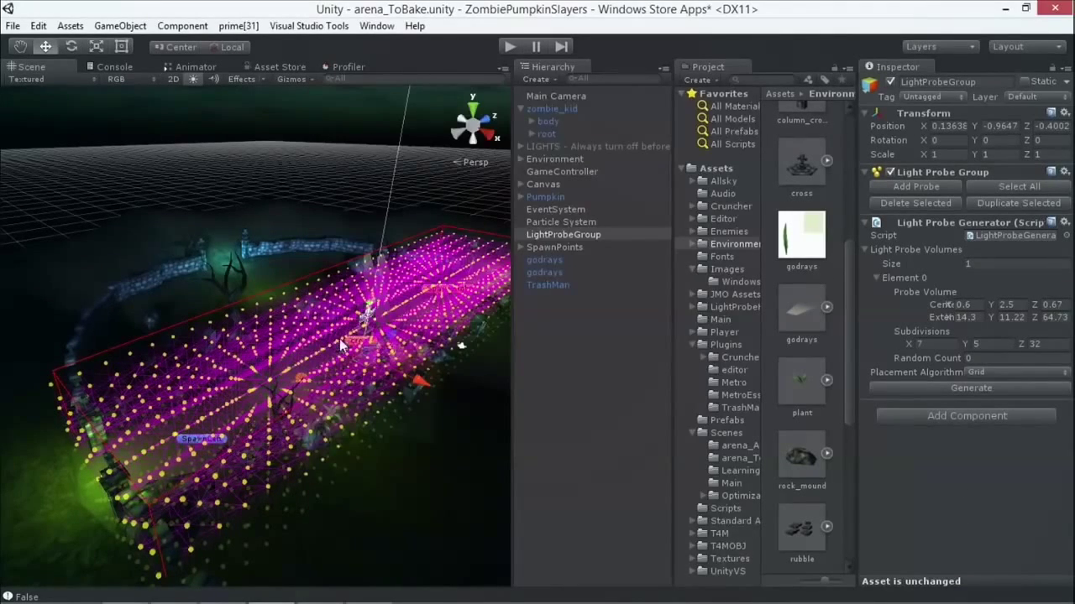
Compare the extent of the arena mesh with the area covered by the LightProbeGroup.
left_click_drag(342, 344, 219, 294, "alt")
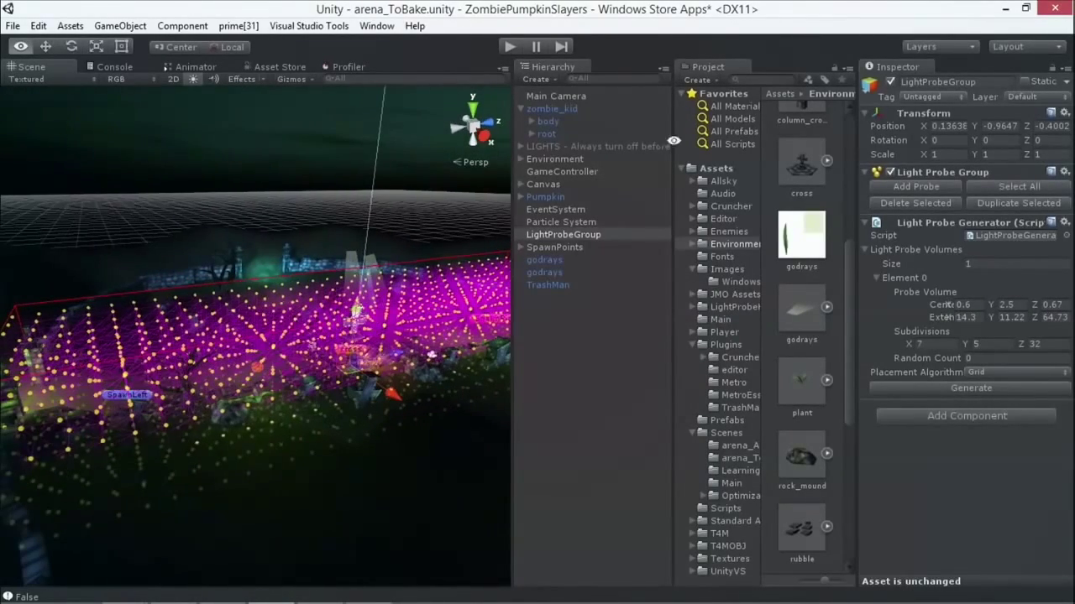
left_click(331, 230)
double_click(556, 195)
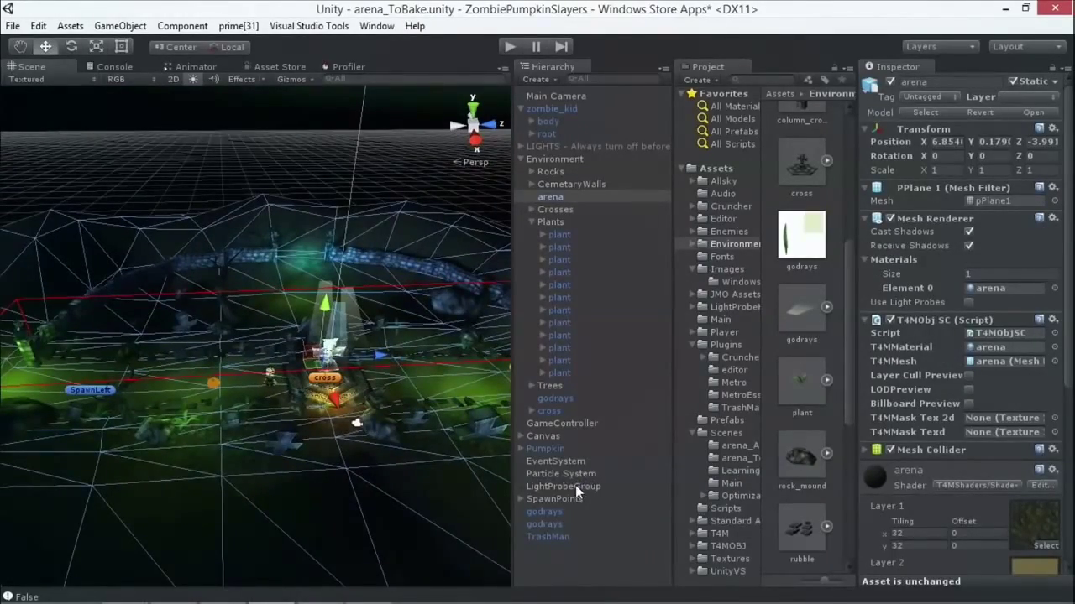
left_click(575, 485)
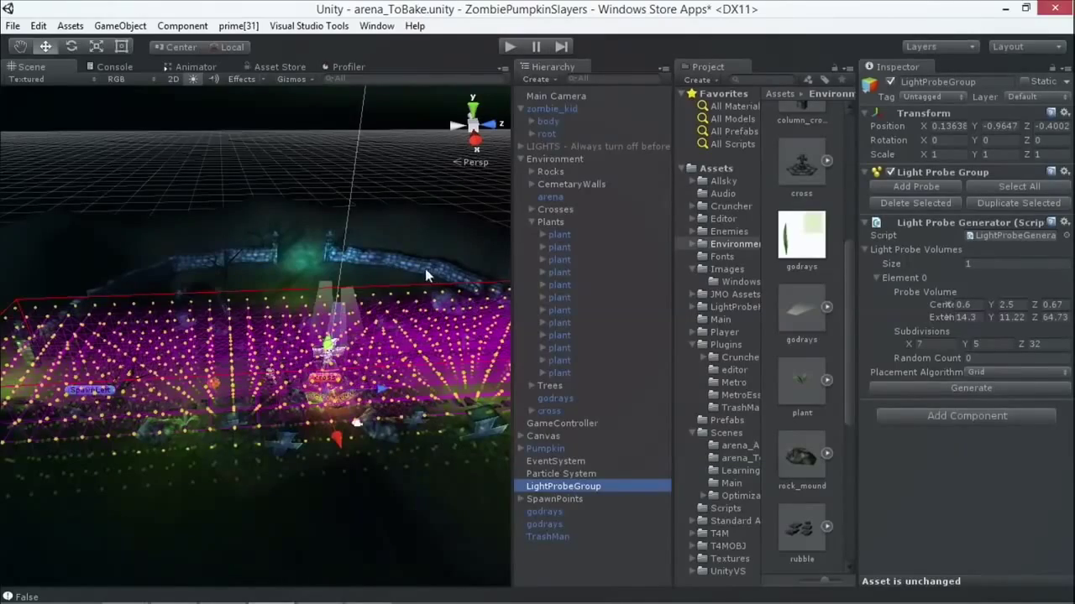
left_click_drag(315, 231, 460, 203, "alt")
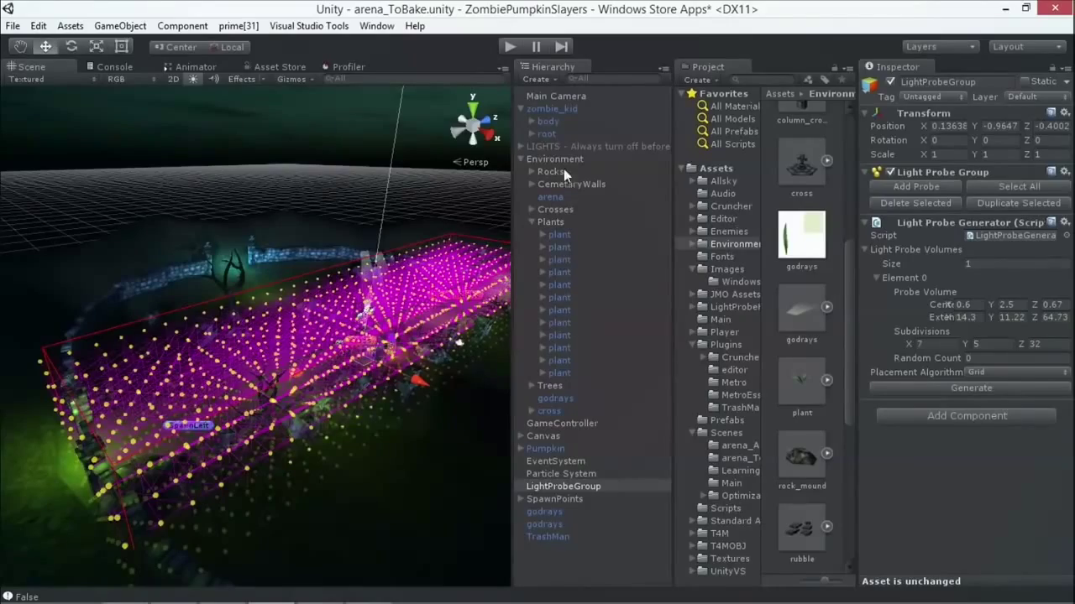
left_click(550, 196)
left_click_drag(319, 369, 361, 392, "alt")
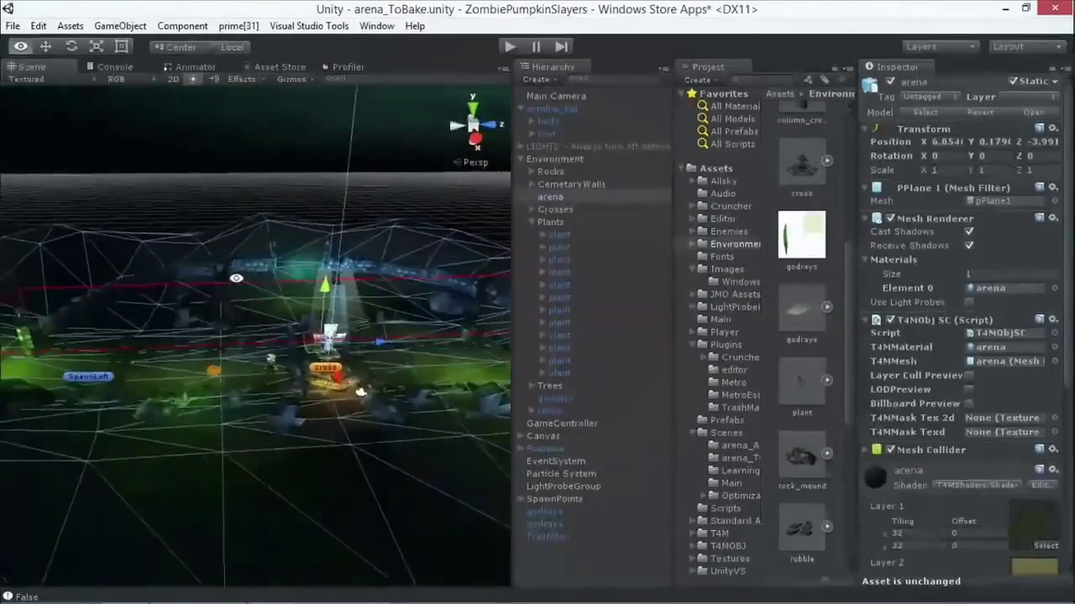
Inspect the Pumpkin's components and the Use Light Probes setting on the zombie_kid's body mesh.
left_click_drag(236, 278, 247, 371, "alt")
left_click(248, 371)
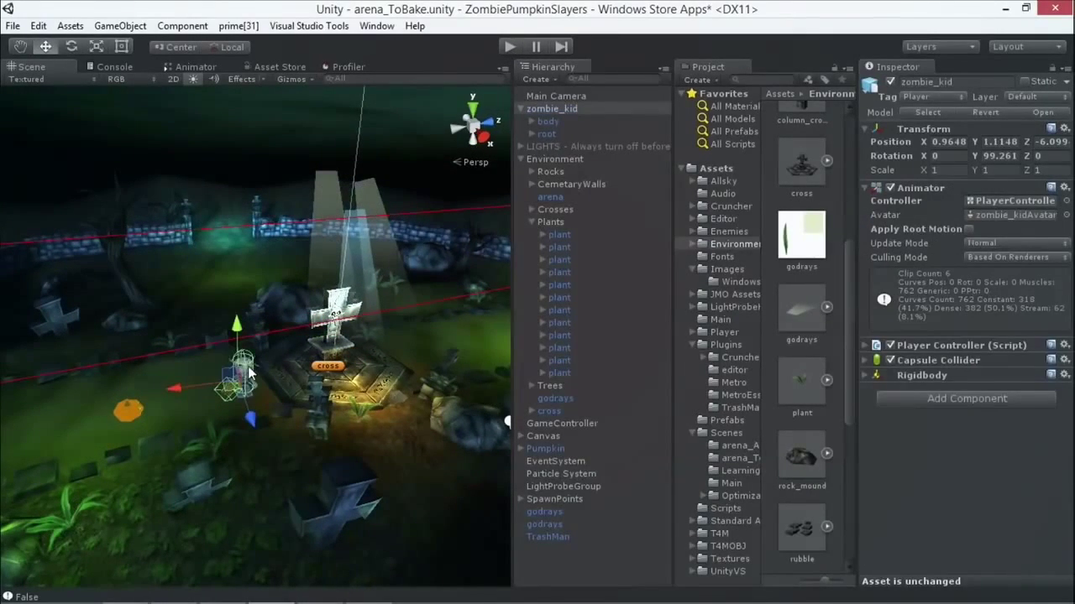
left_click(135, 410)
left_click(165, 402)
left_click(131, 409)
left_click_drag(165, 408, 216, 389, "alt")
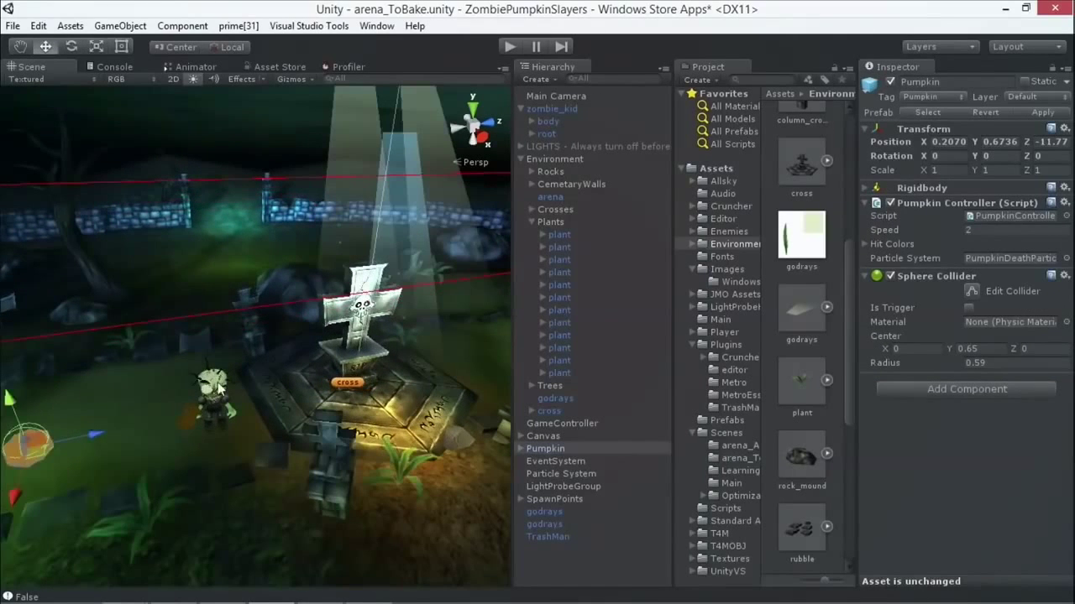
left_click(217, 388)
left_click(217, 389)
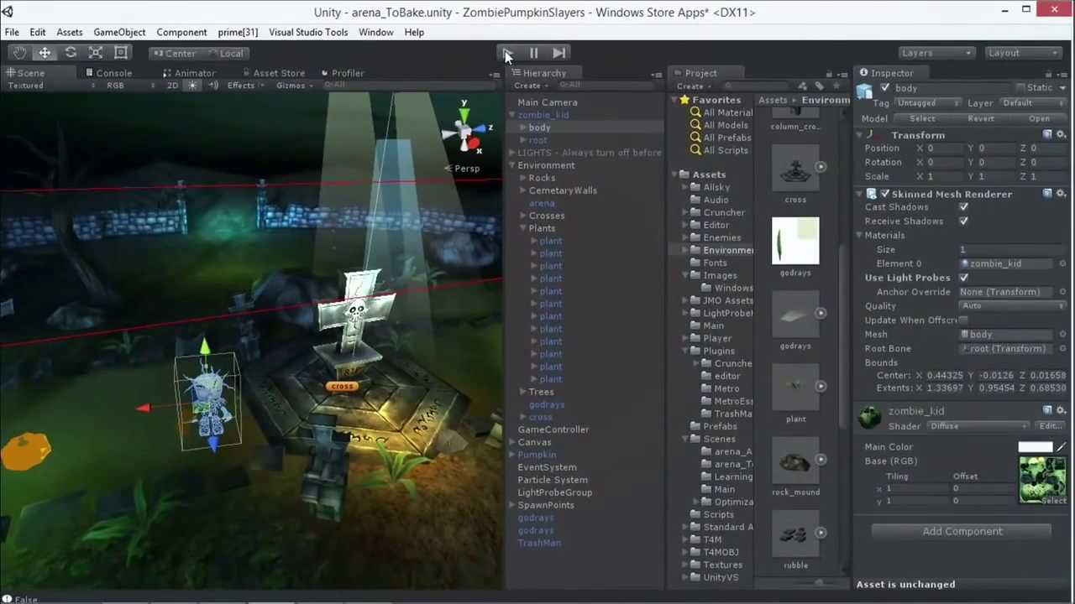
Run the game to check the zombie's light probe lighting around the cross monument, and stop it.
left_click(506, 52)
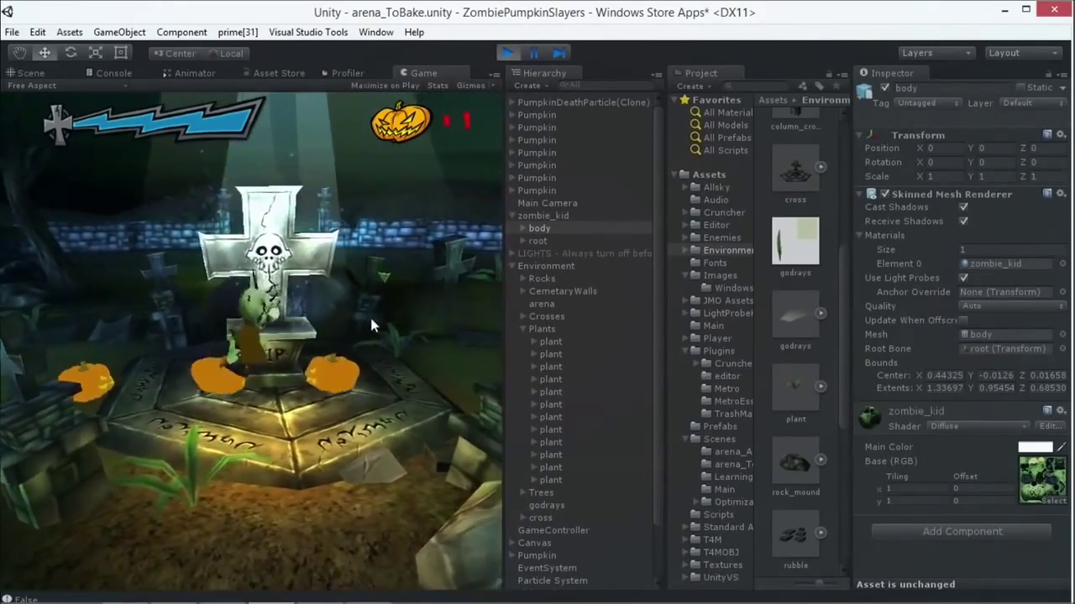
left_click(512, 54)
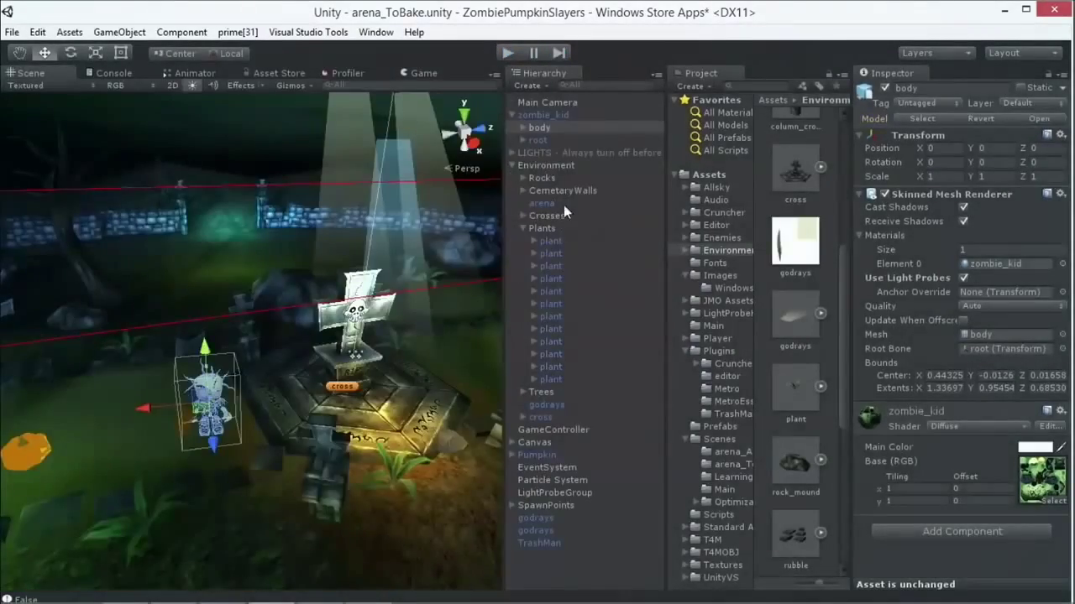
left_click(544, 152)
left_click(385, 390)
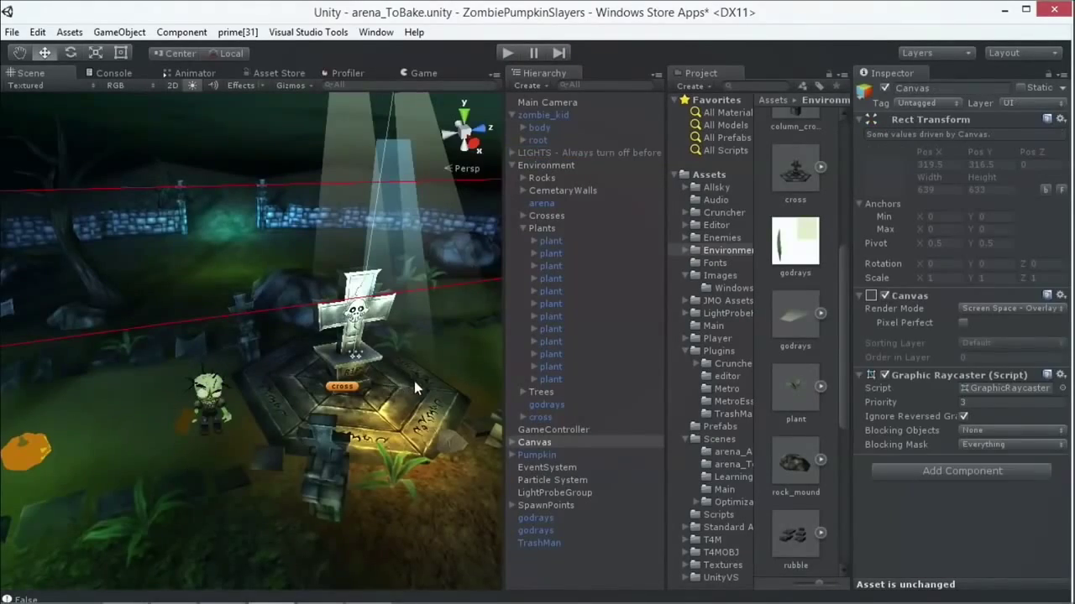
Set the ambient light in the Render Settings to a dark blue-gray, about RGB 69, 76, 88.
scroll(414, 382, "up", 3)
left_click_drag(414, 381, 286, 386, "alt")
left_click(37, 32)
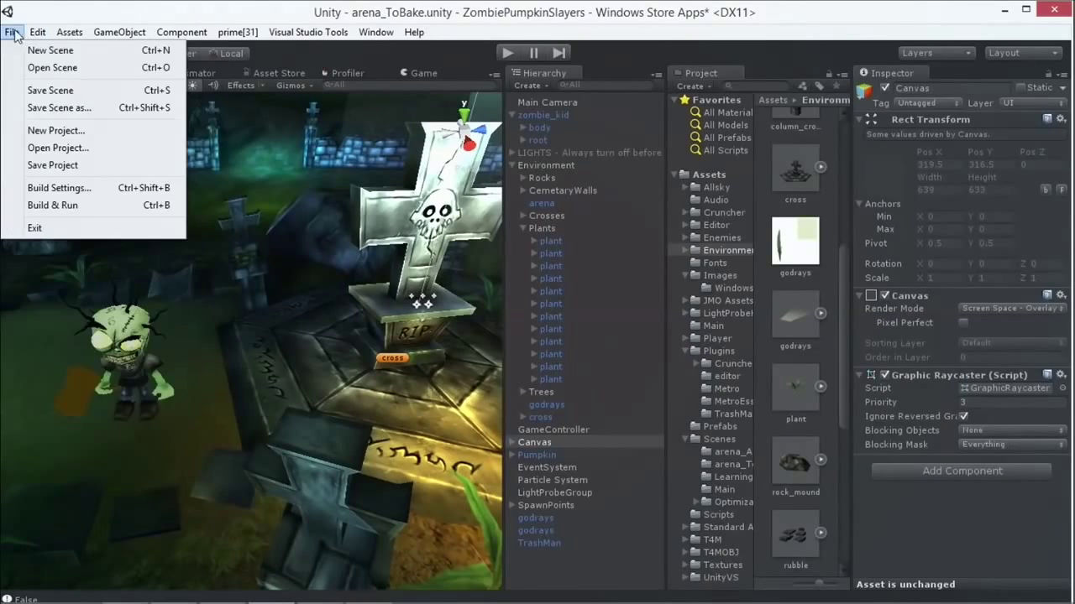
left_click(81, 402)
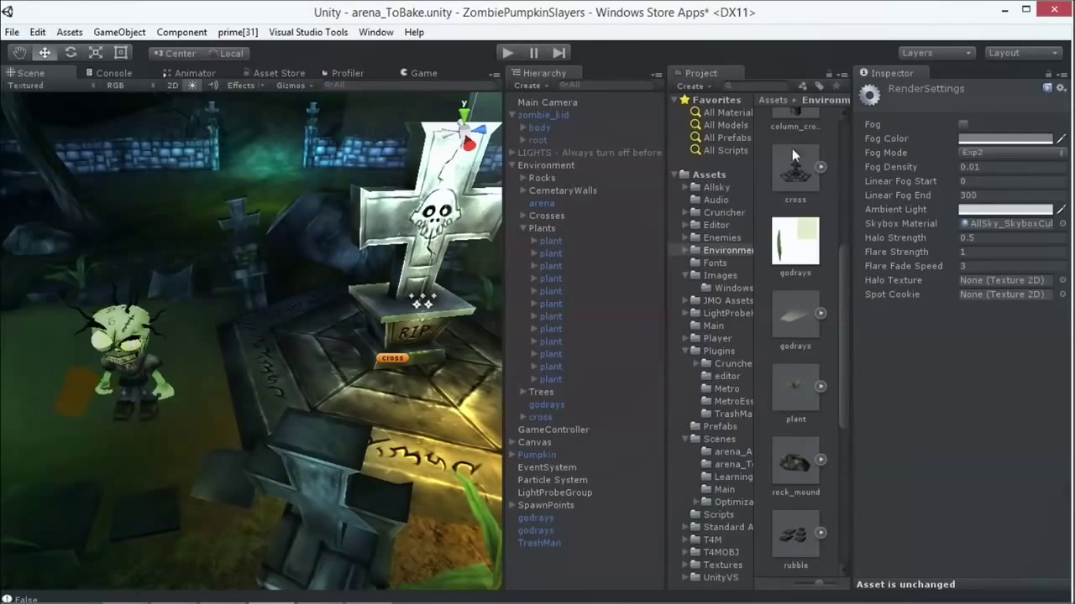
left_click(988, 209)
mouse_move(698, 251)
left_mouse_down()
mouse_move(635, 265)
mouse_move(686, 288)
mouse_move(664, 270)
left_mouse_up()
left_click(764, 243)
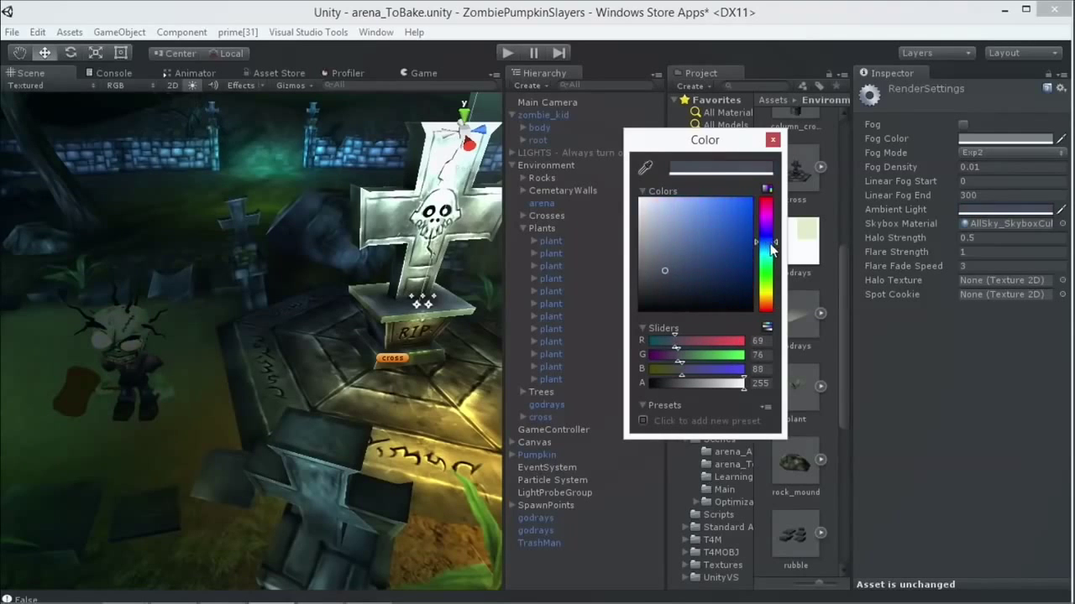
left_click(773, 140)
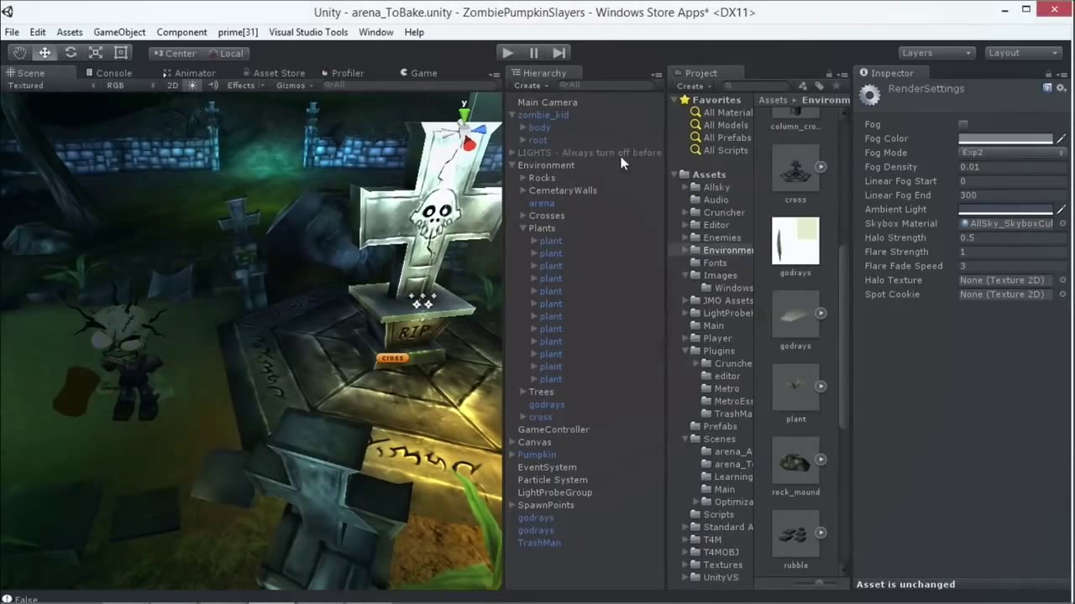
Run the game again to check the characters under the darker ambient light, stop it and select the Canvas.
left_click(506, 53)
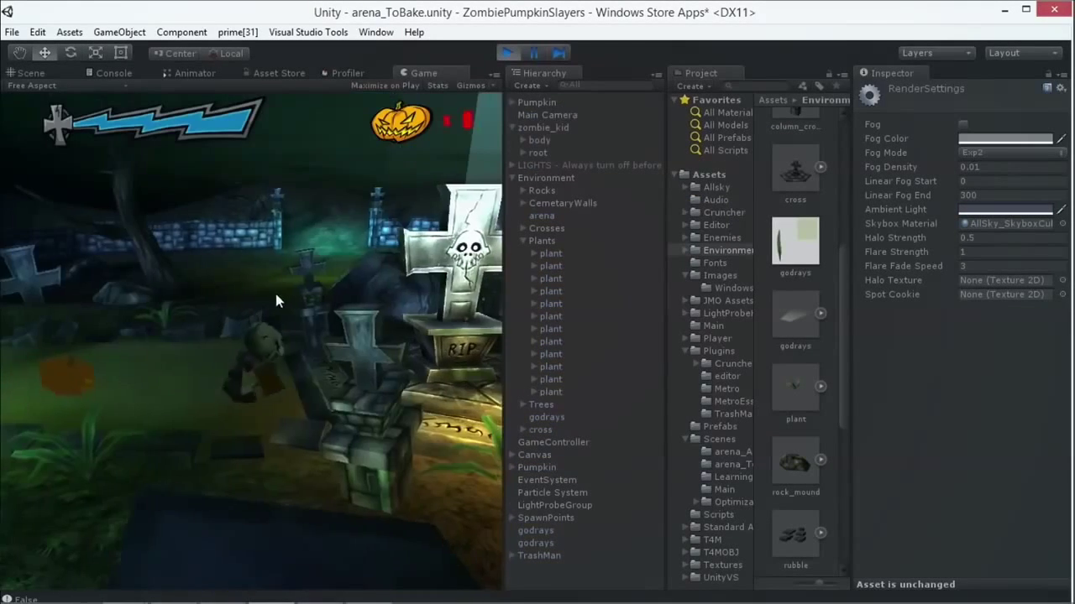
left_click(508, 52)
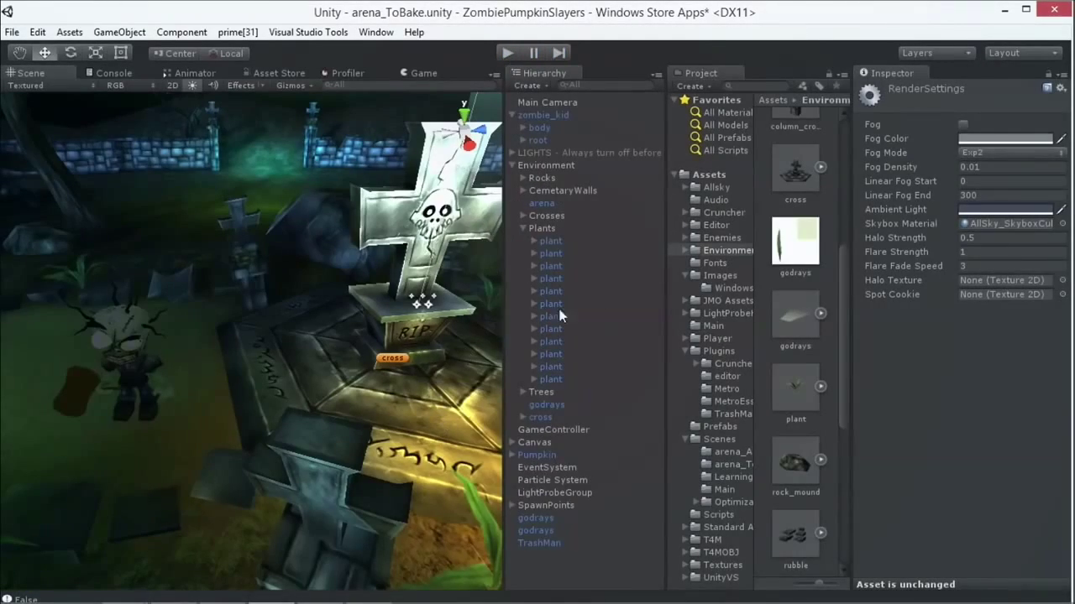
left_click(575, 454)
left_click(584, 443)
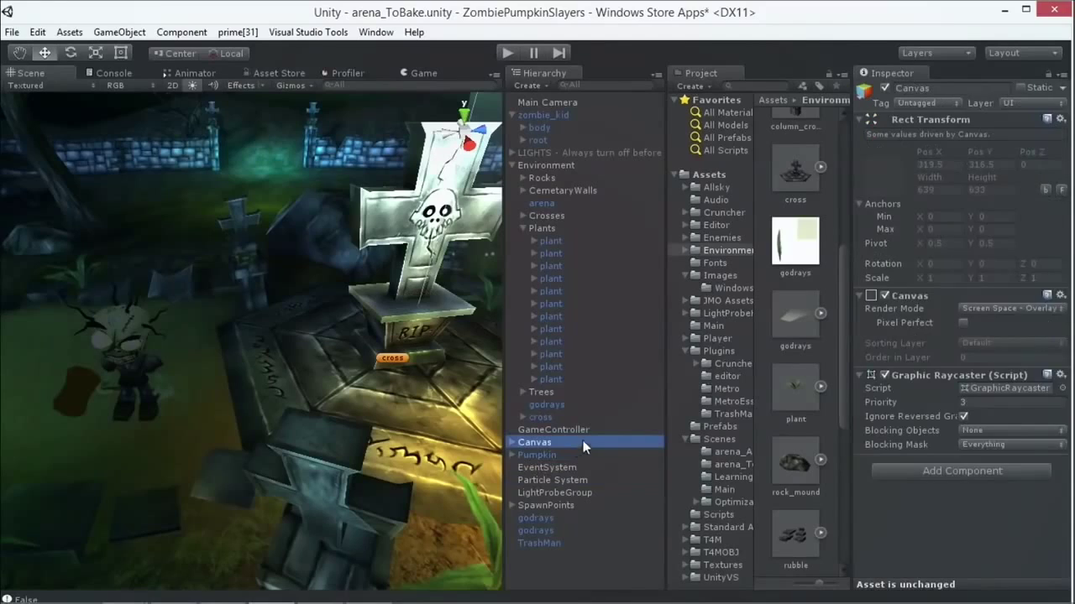
Generate the light probe grid again from the LightProbeGroup's Light Probe Generator.
left_click(564, 492)
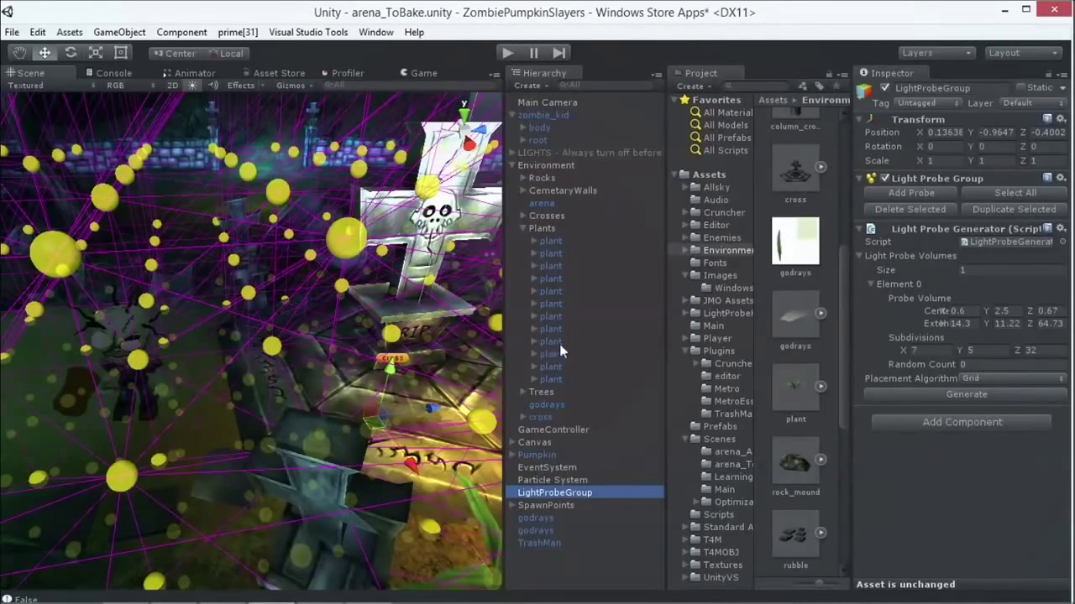
left_click(937, 392)
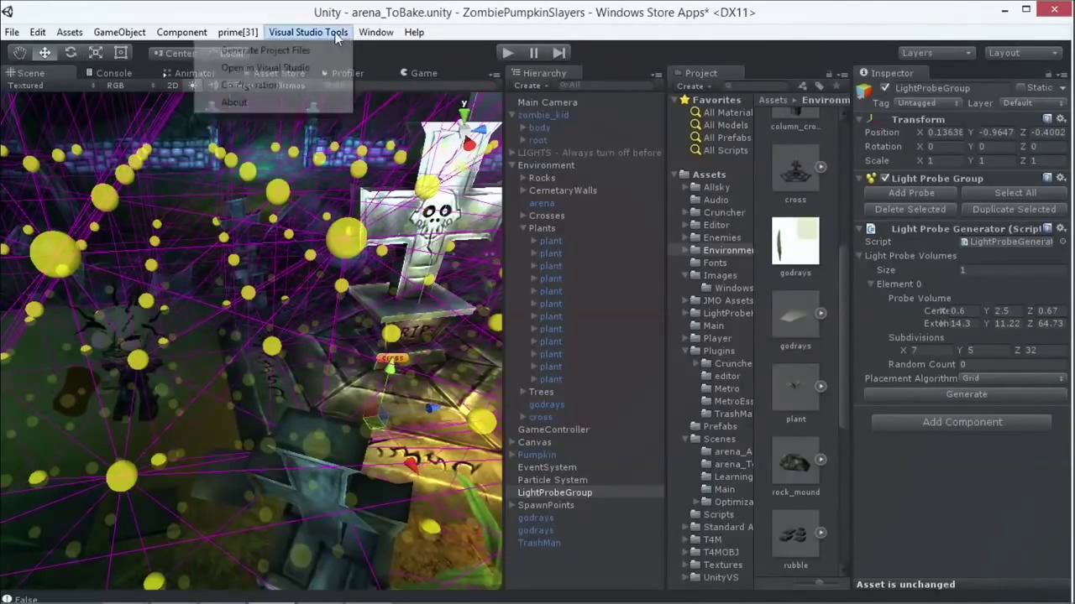
Enable the LIGHTS parent object so that all its lights illuminate the scene.
left_click(376, 31)
left_click(375, 34)
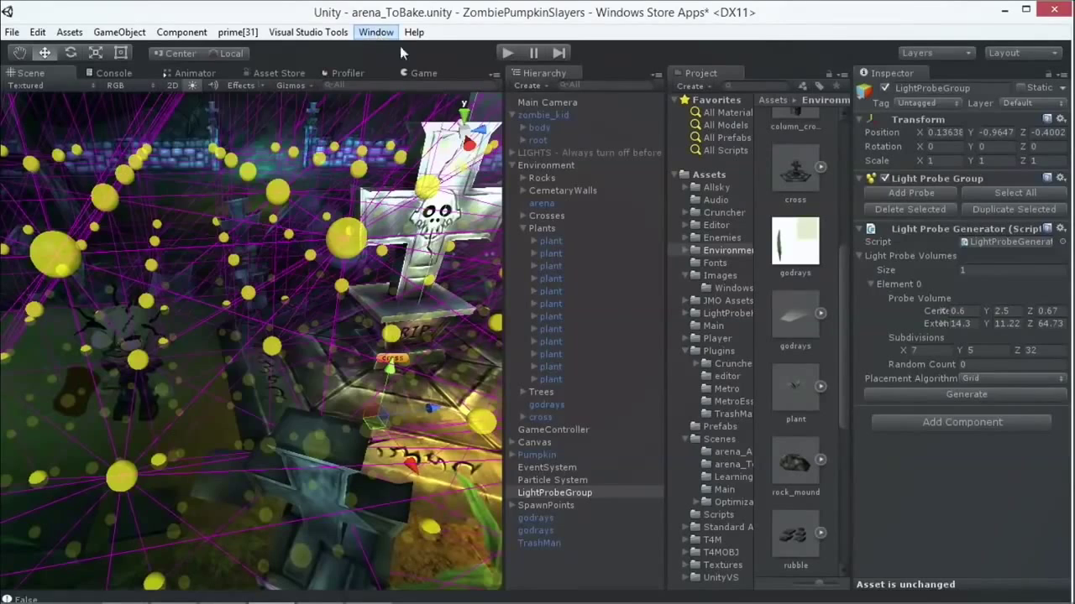
left_click(537, 152)
left_click(884, 88)
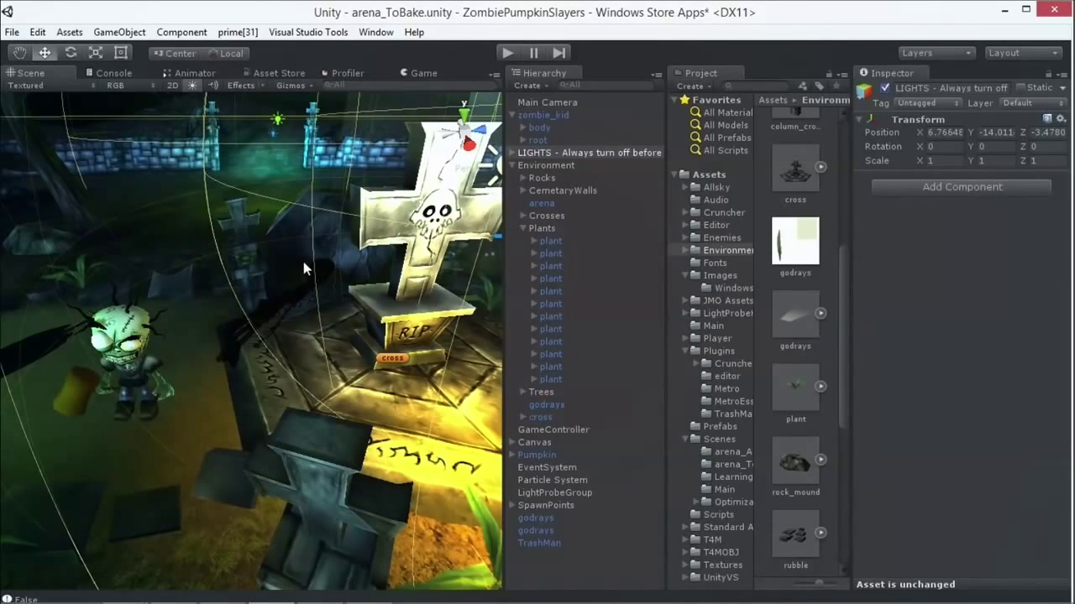
left_click_drag(282, 220, 355, 282, "alt")
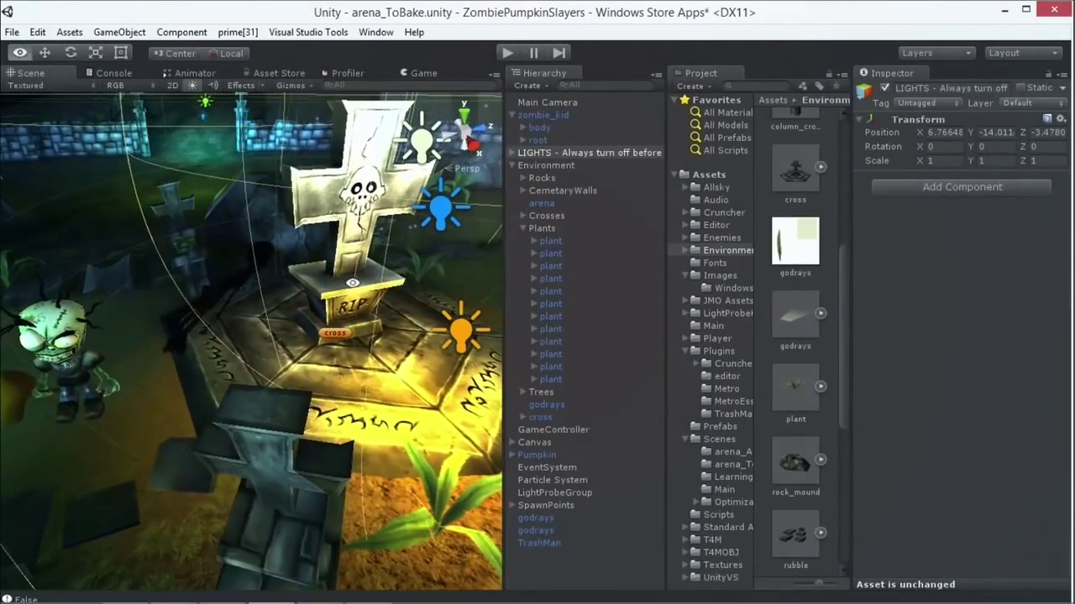
Bake the whole scene from the Lightmapping window, view its Bake settings, and close the window.
left_click(375, 32)
left_click(234, 367)
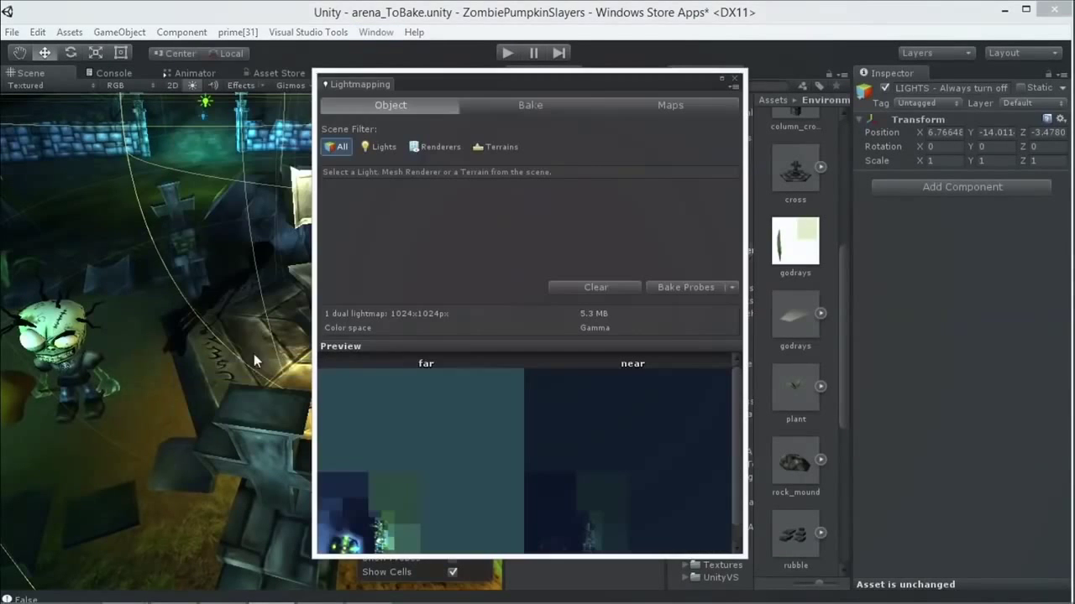
left_click(731, 287)
left_click(719, 305)
left_click(509, 105)
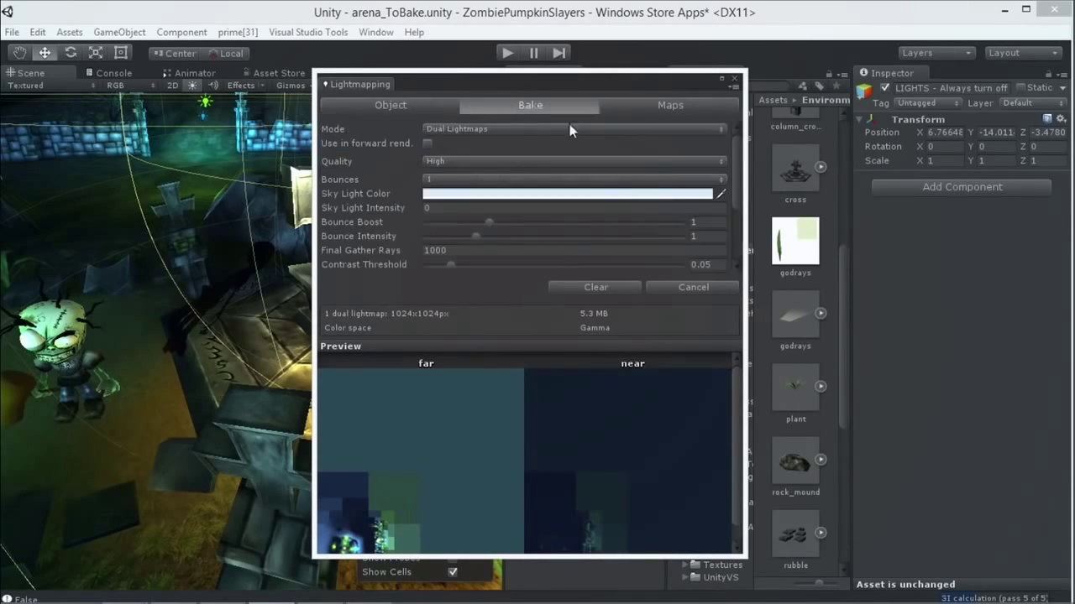
left_click(735, 79)
left_click(557, 442)
left_click(552, 466)
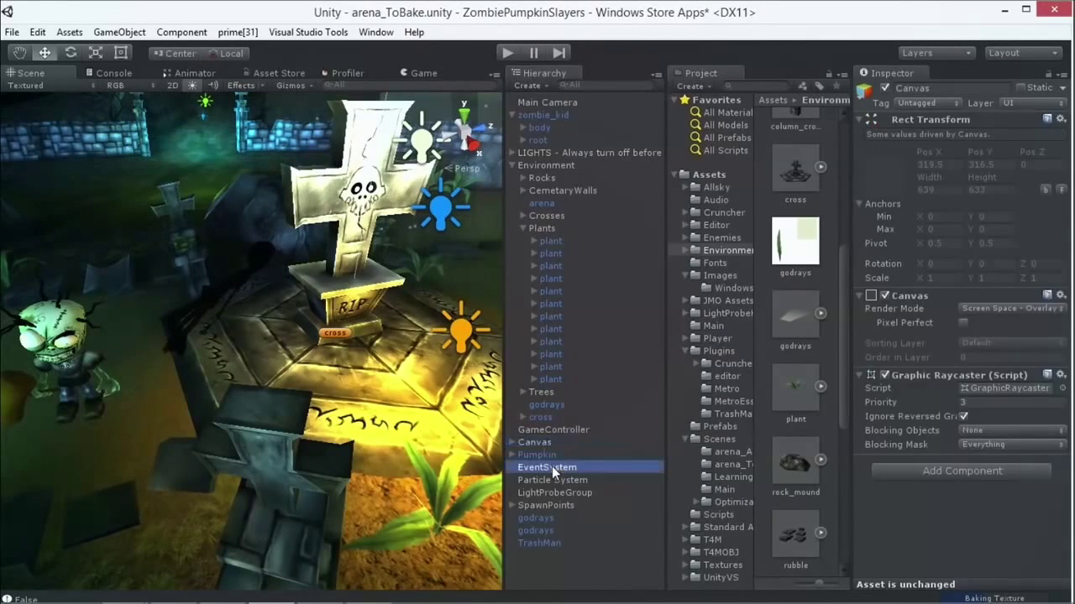
left_click(547, 479)
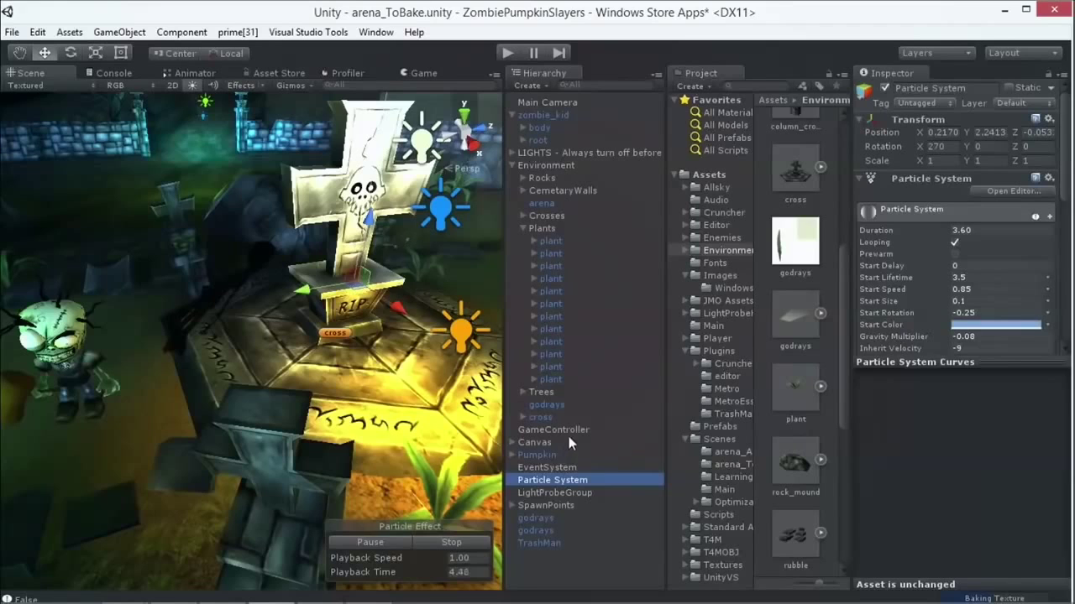
left_click(564, 204)
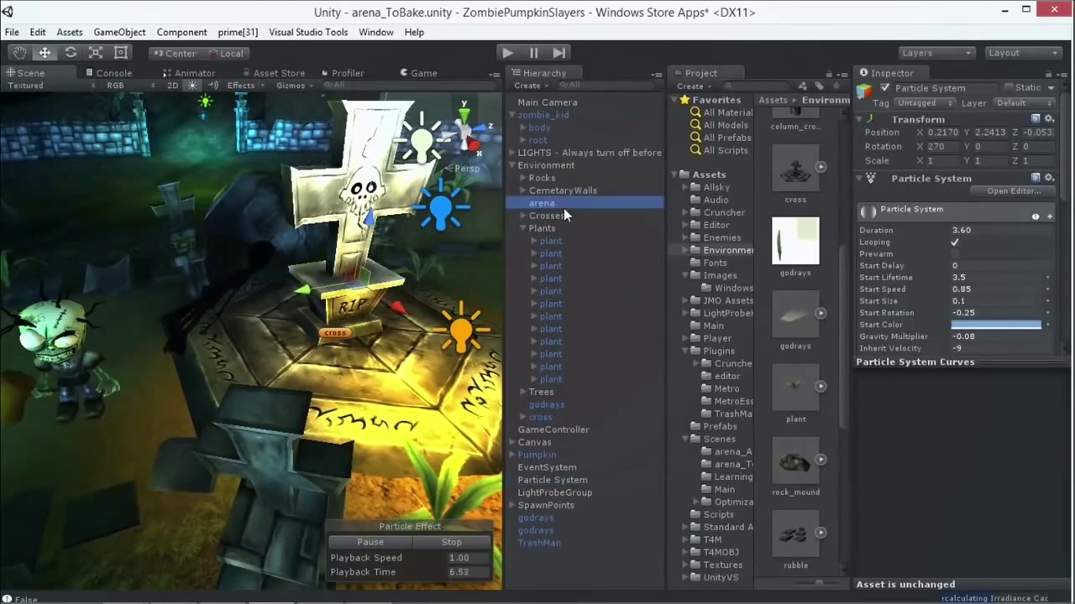
left_click(562, 177)
Disable the LIGHTS parent object so only the baked lighting remains.
left_click(571, 152)
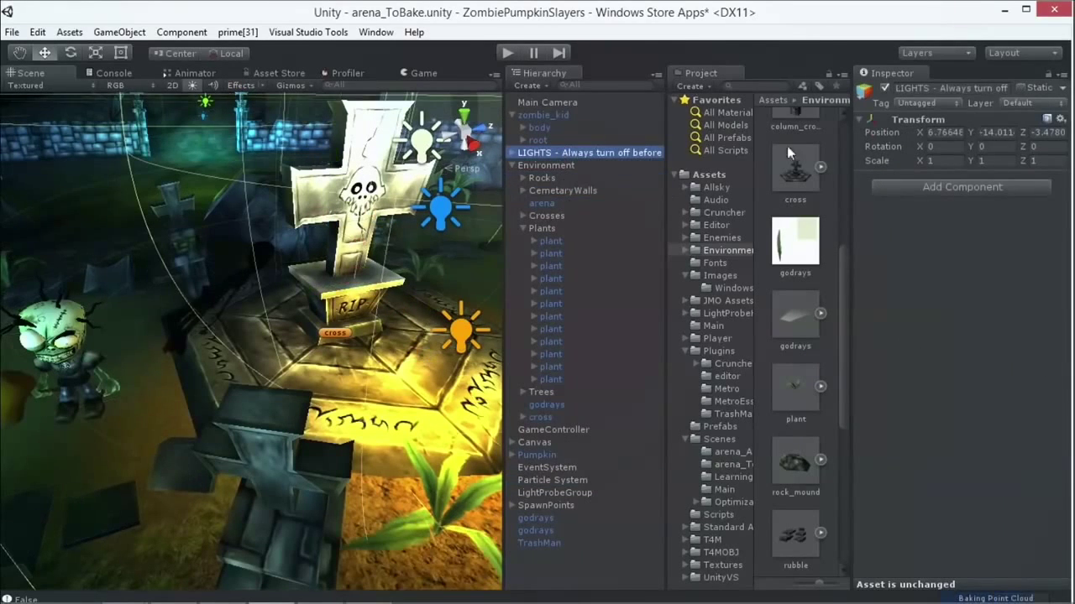
left_click(884, 88)
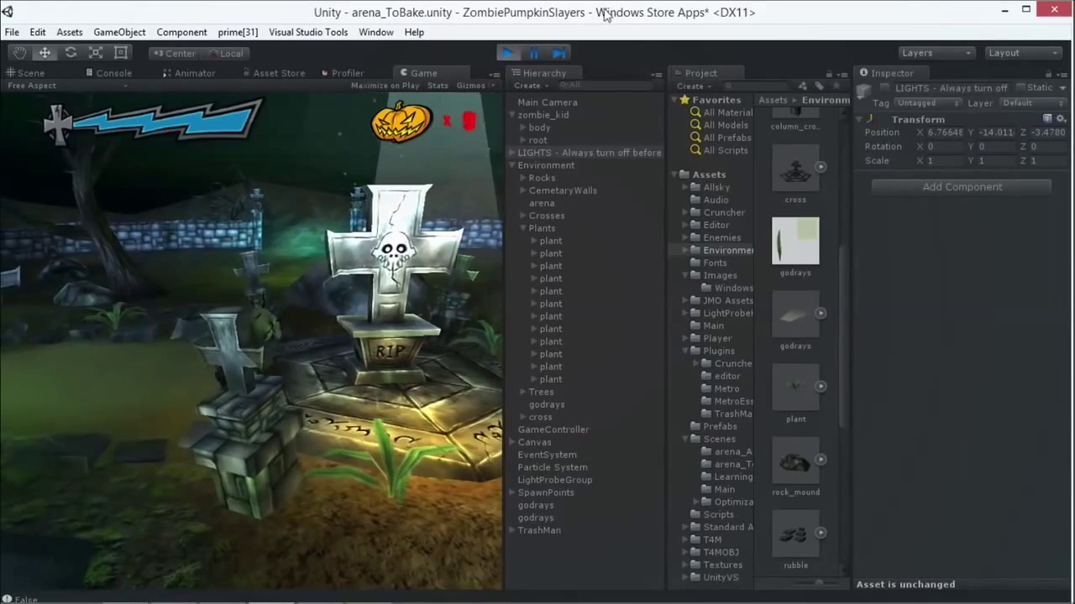
Play-test the game with the LIGHTS object enabled and show the rendering statistics.
left_click(507, 52)
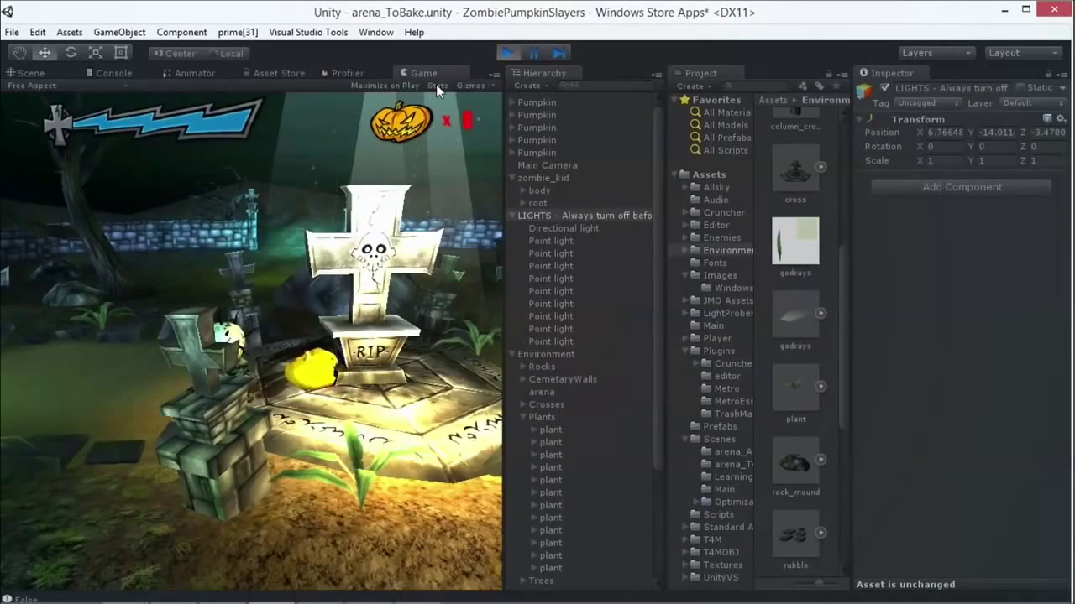
left_click(444, 77)
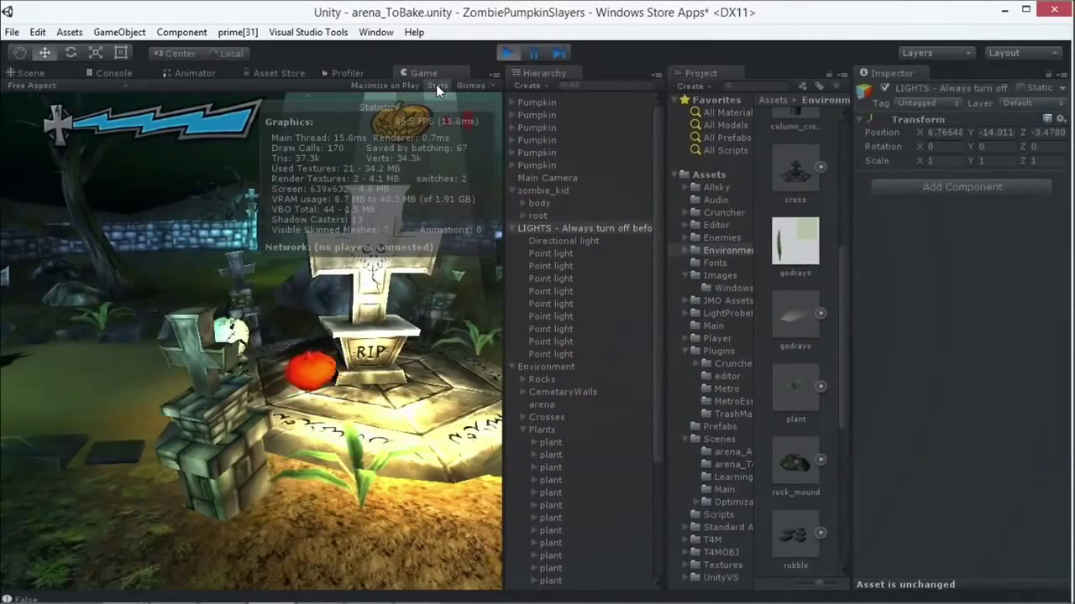